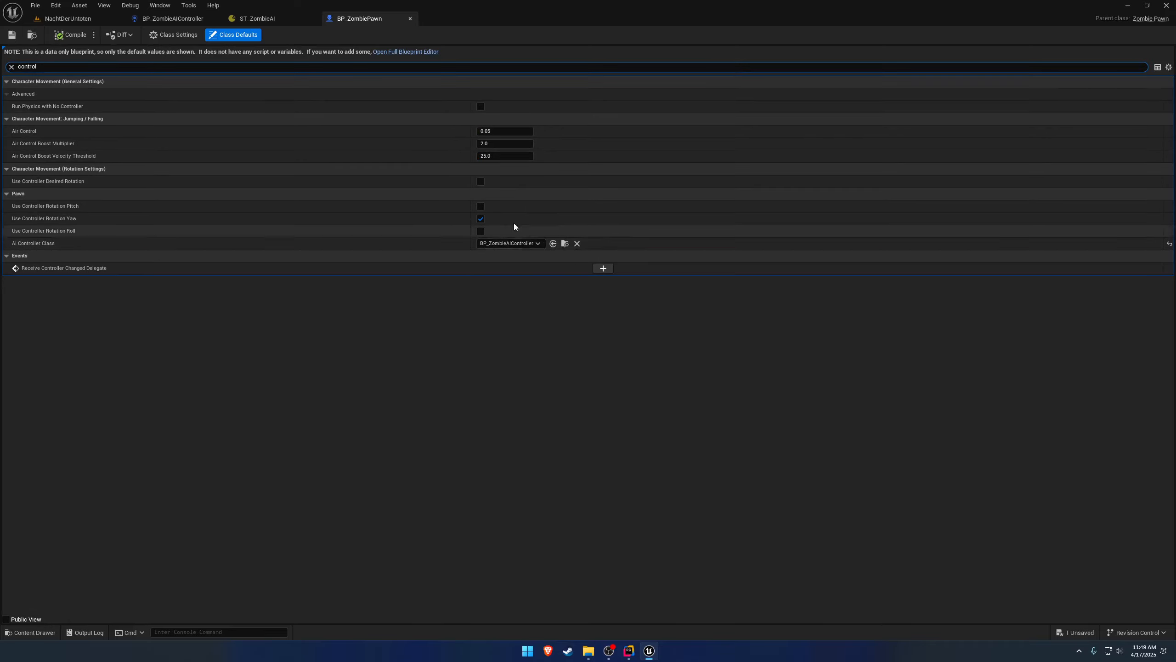
# Close the BP_ZombiePawn blueprint and start a play-test of the NachtDerUntoten level.
pyautogui.click(410, 18)
pyautogui.click(112, 20)
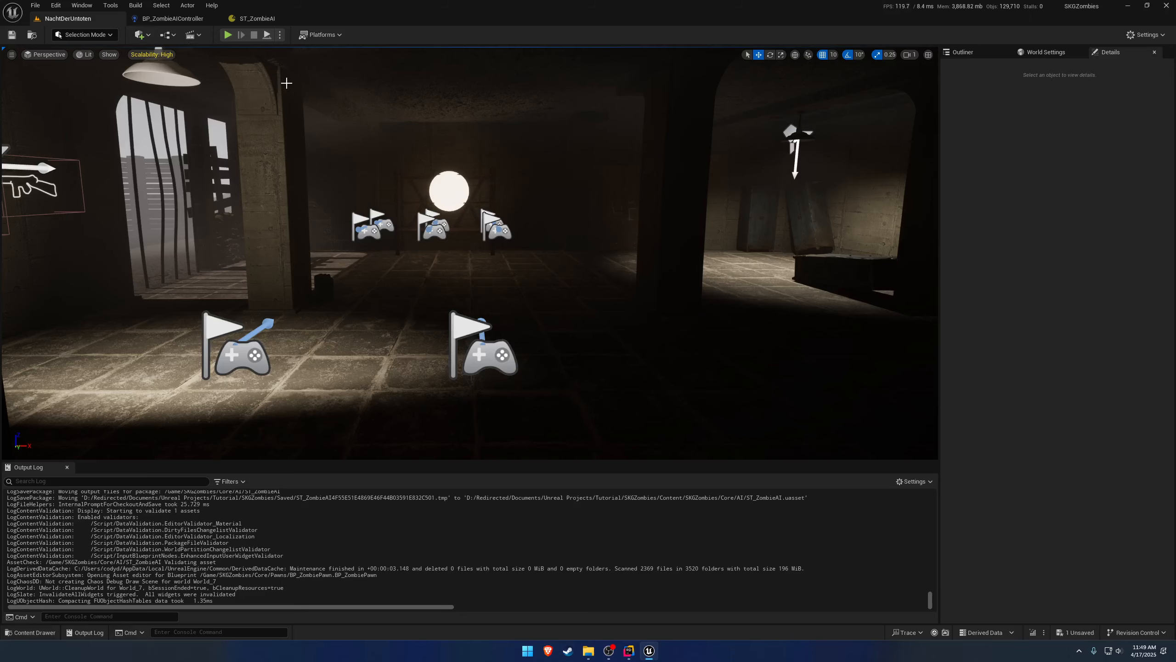
pyautogui.hotkey('alt', 'p')
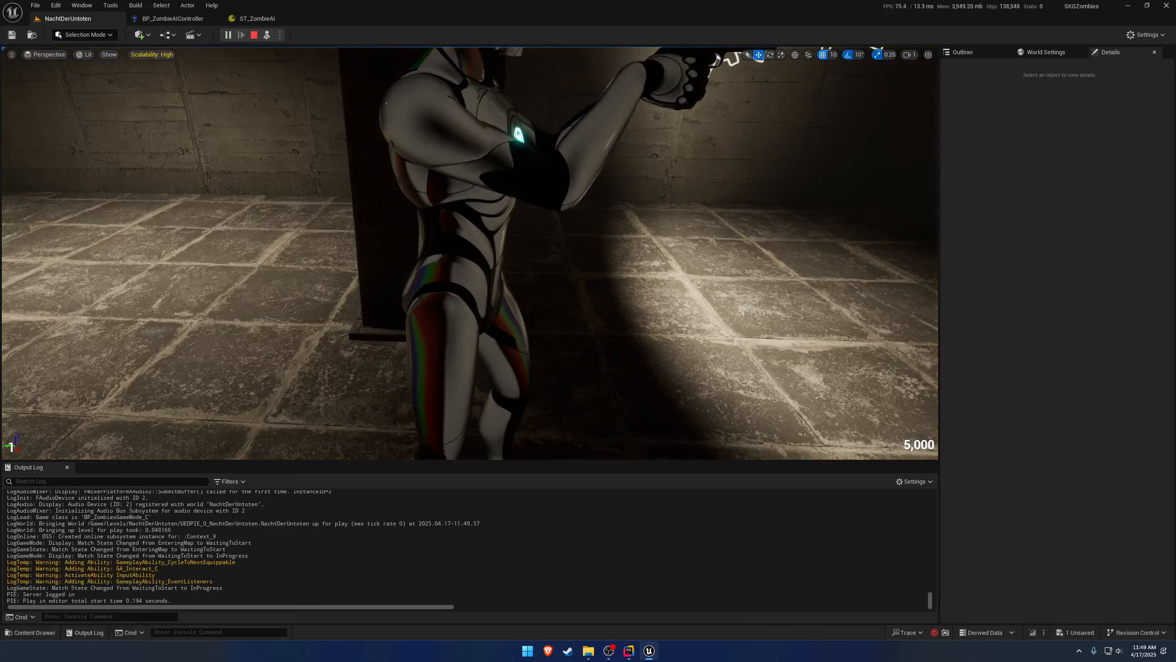
pyautogui.click(469, 253)
# Check the running level's actor list for zombie pawns and any zombie AI controllers, and end the play session.
pyautogui.click(963, 52)
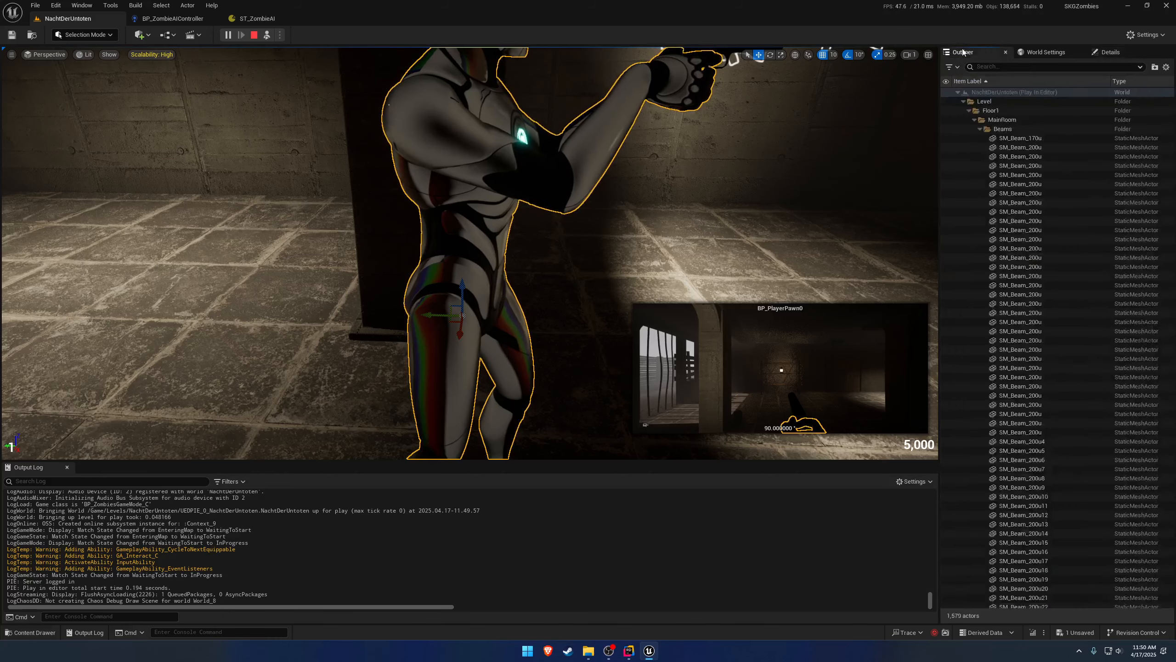
pyautogui.doubleClick(1005, 355)
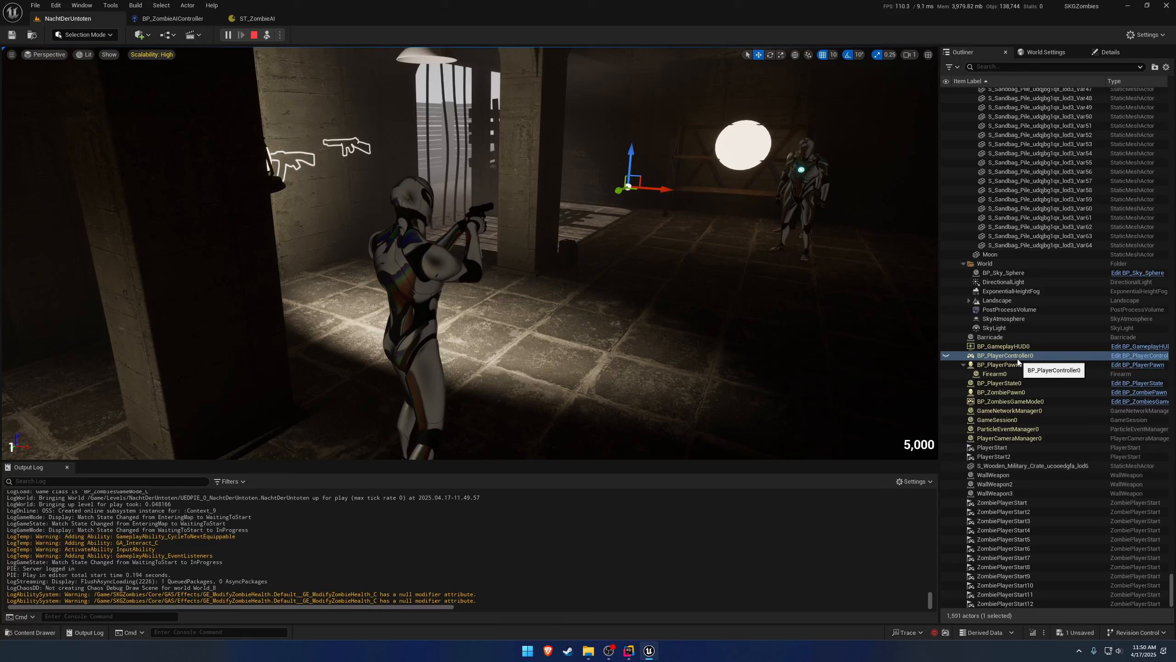
pyautogui.click(1018, 364)
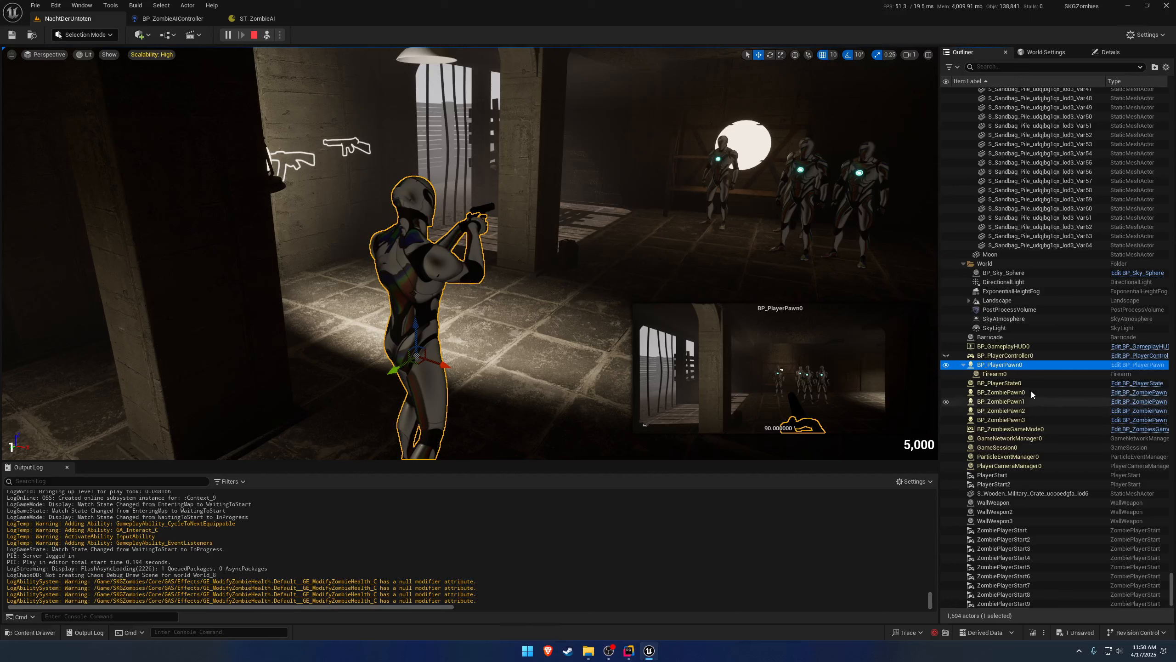
pyautogui.scroll(-1, 1117, 544)
pyautogui.scroll(-1, 1116, 542)
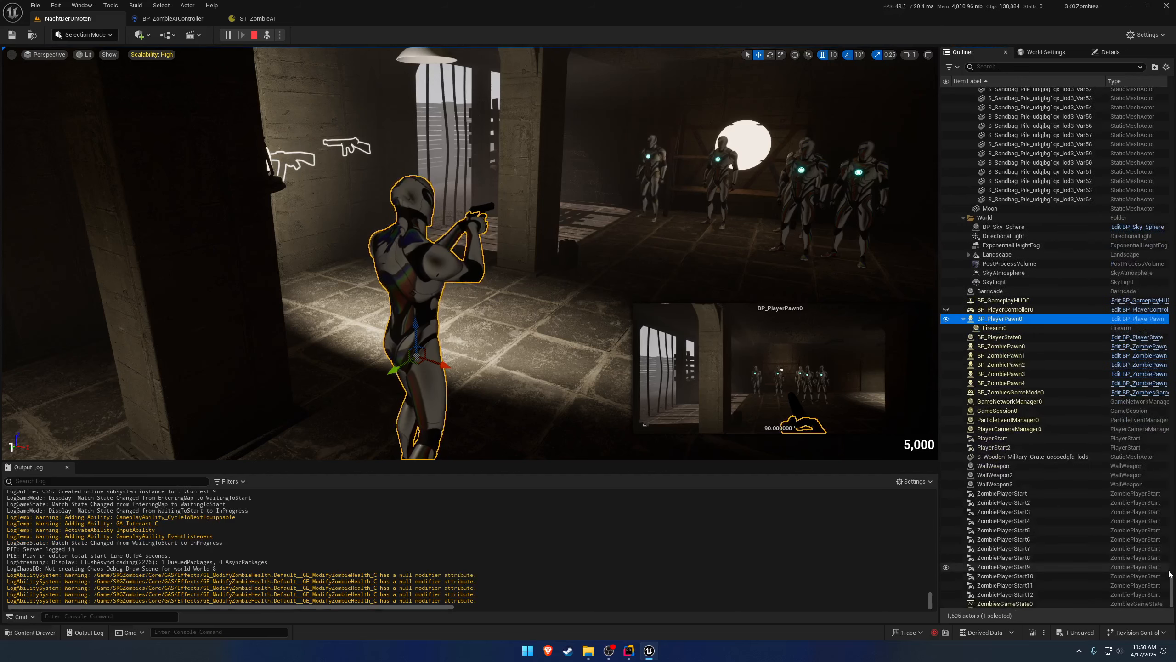
pyautogui.moveTo(1172, 592)
pyautogui.mouseDown()
pyautogui.moveTo(1173, 573)
pyautogui.moveTo(1173, 599)
pyautogui.mouseUp()
pyautogui.moveTo(711, 339); pyautogui.dragTo(746, 328, button='right')
pyautogui.press('Escape')
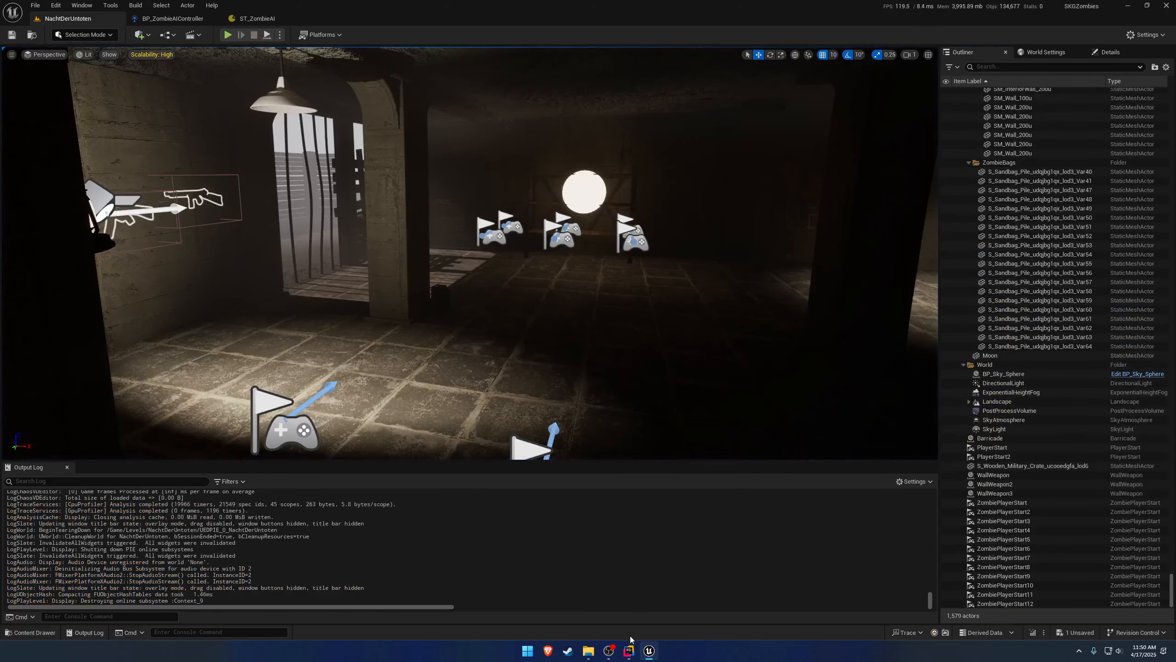
# Switch to the code editor and hide the run output to review SpawnZombie in ZombiesGameMode.cpp.
pyautogui.click(631, 652)
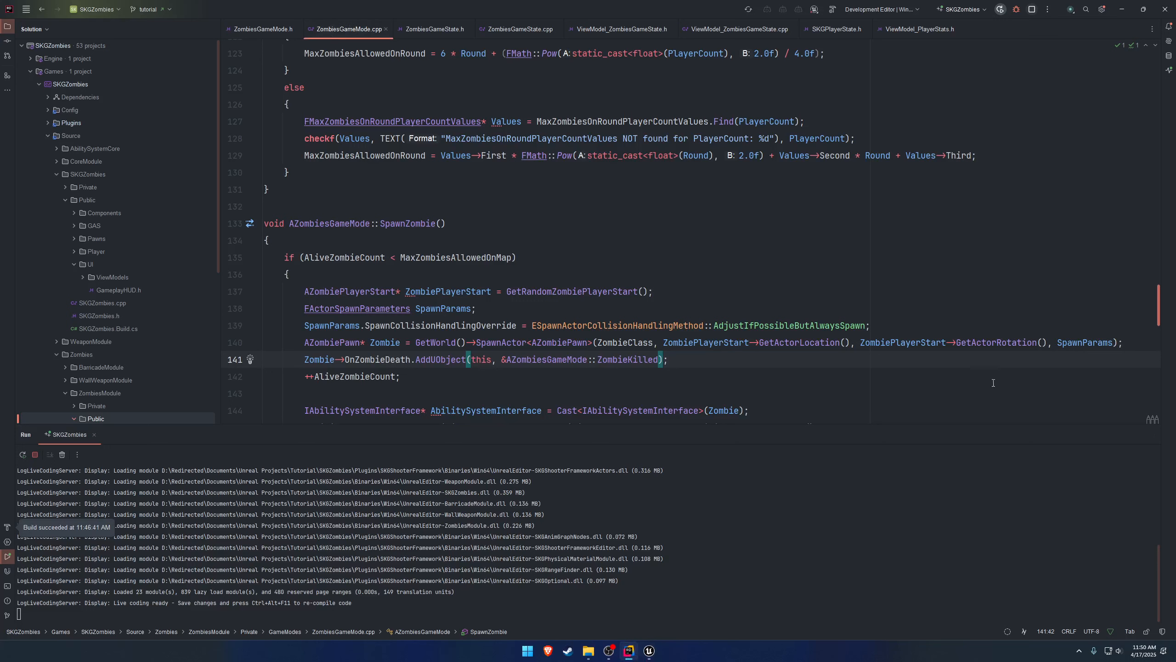
pyautogui.click(1151, 435)
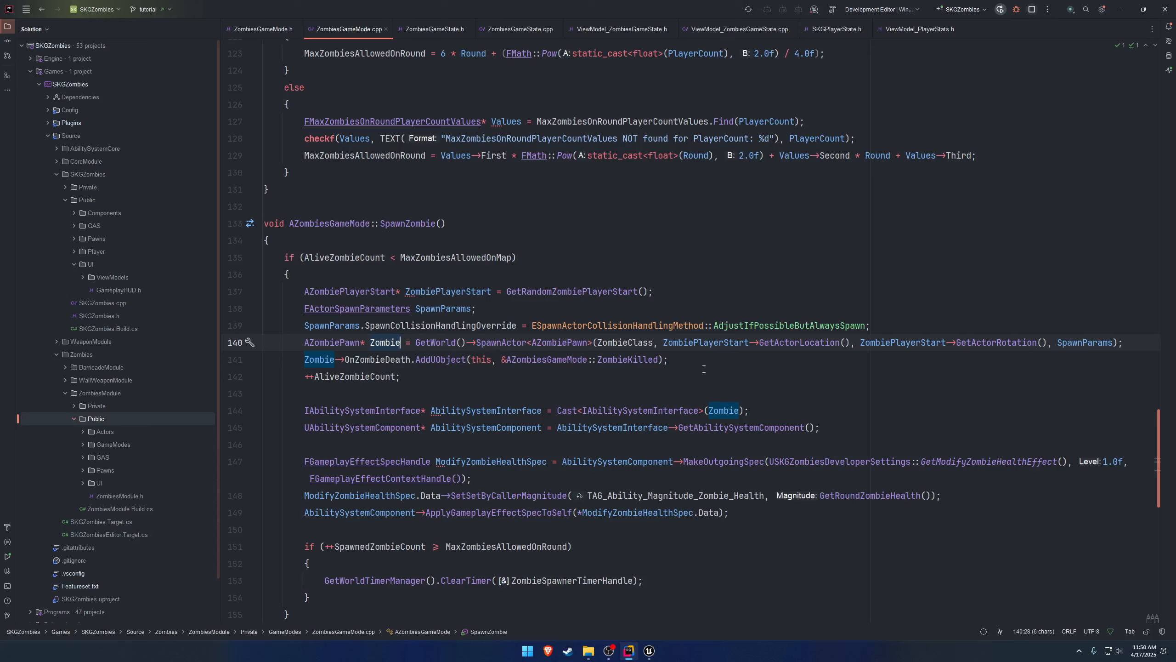
# Try a Spawn AIFrom Class node in BP_ZombieAIController's event graph, expand its advanced pins, and delete it.
pyautogui.click(648, 654)
pyautogui.click(172, 18)
pyautogui.rightClick(460, 265)
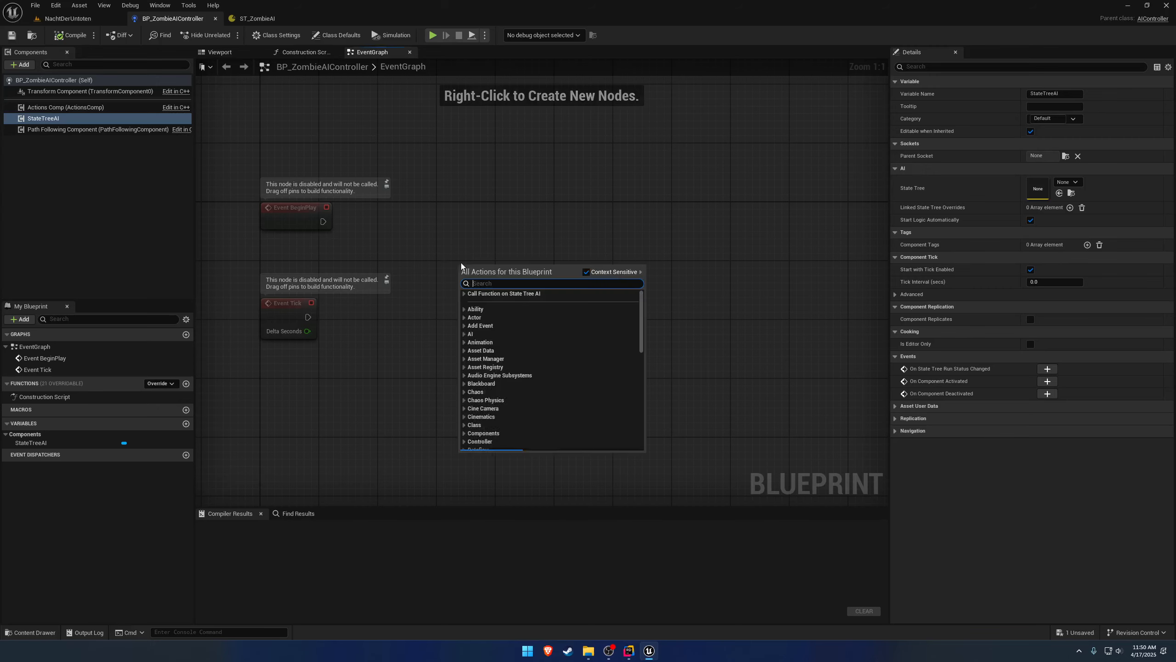
pyautogui.write('spawn ai')
pyautogui.press('Return')
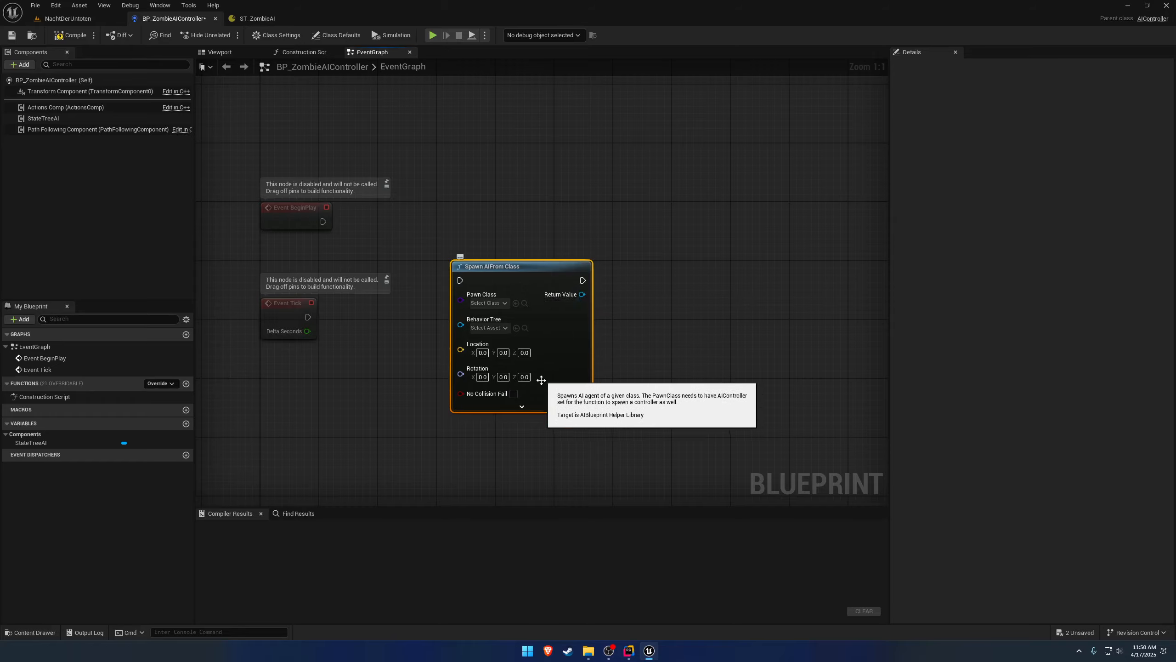
pyautogui.click(522, 406)
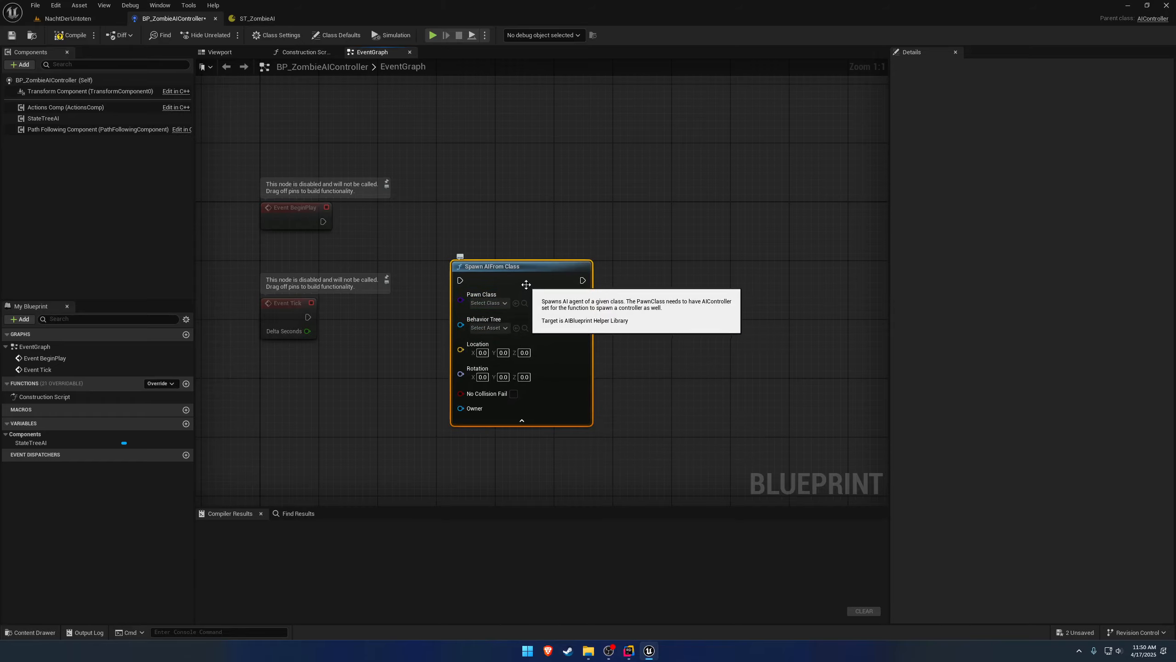
pyautogui.press('Delete')
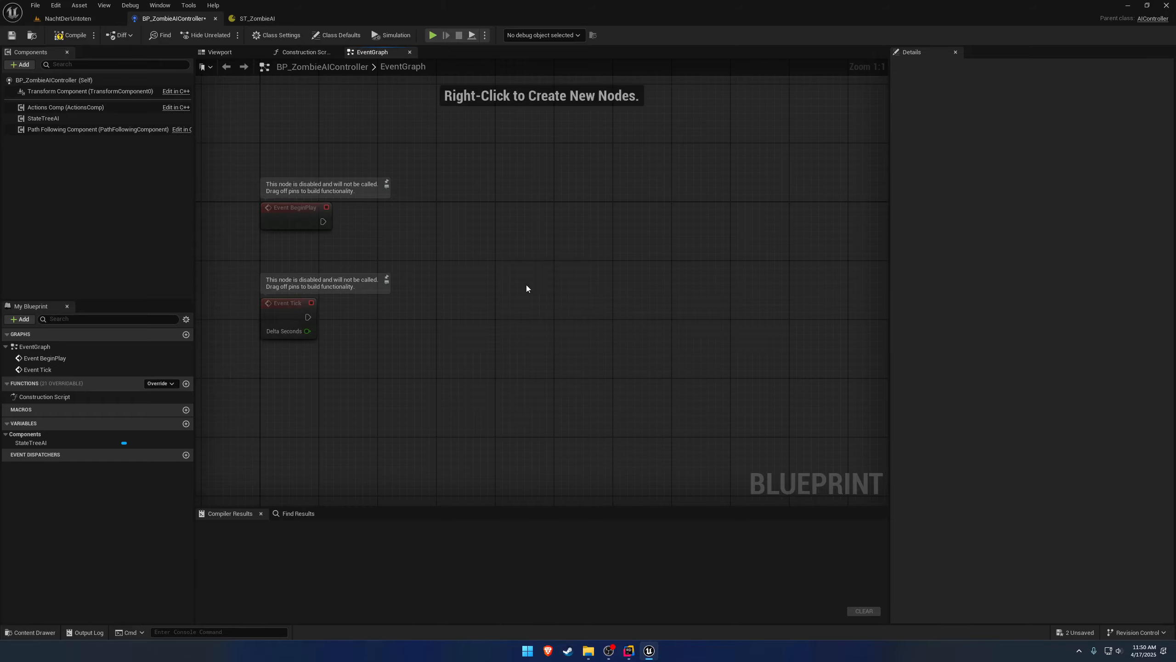
# In ZombiesGameMode.cpp, add Zombie->SpawnDefaultController(); right after the SpawnActor line in SpawnZombie.
pyautogui.click(629, 650)
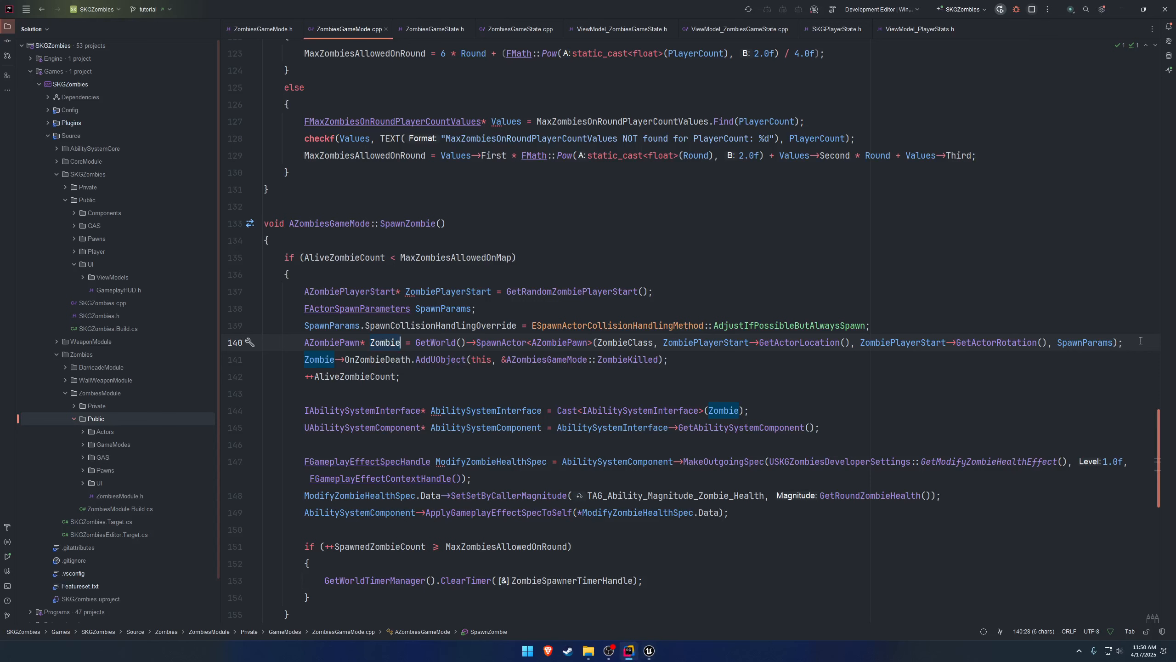
pyautogui.press('Return')
pyautogui.write('Zombie->')
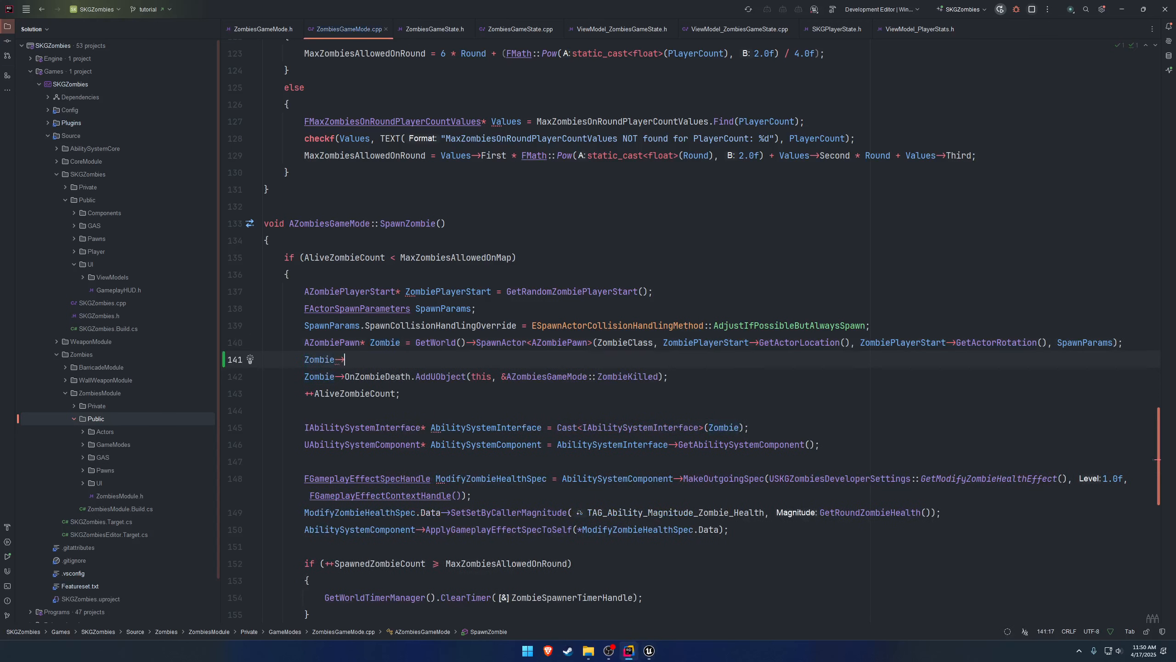
pyautogui.write('SpawnDe')
pyautogui.press('Return')
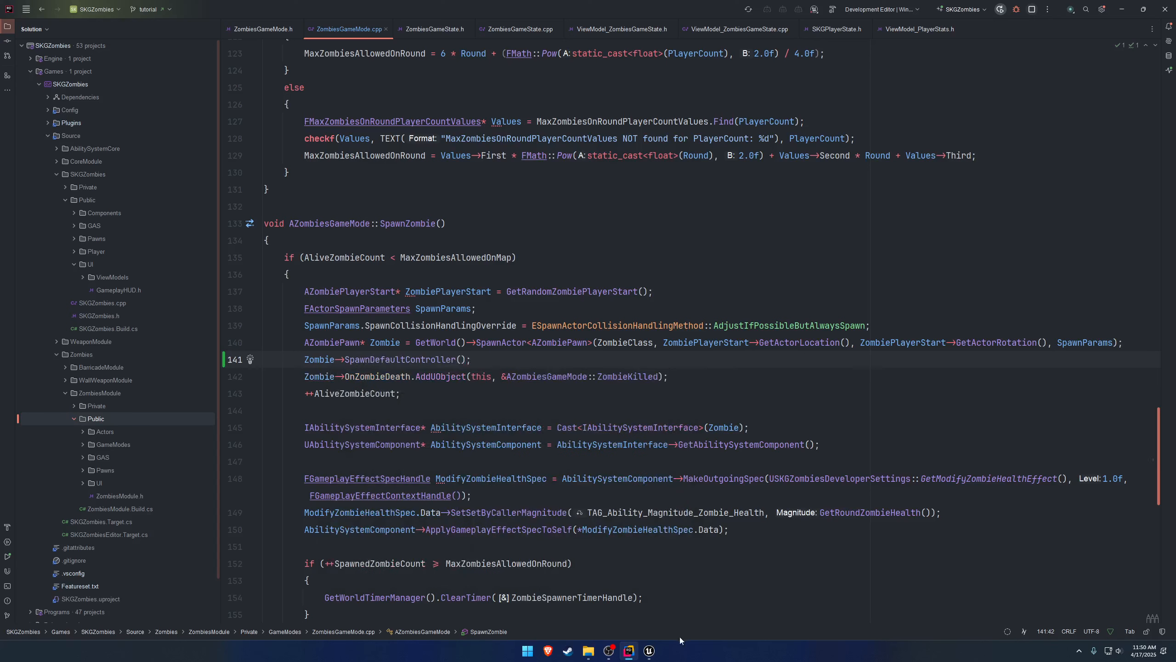
# Switch to Unreal Editor and close it, saving the modified Barricade and BP_ZombieAIController content.
pyautogui.click(651, 651)
pyautogui.click(1170, 5)
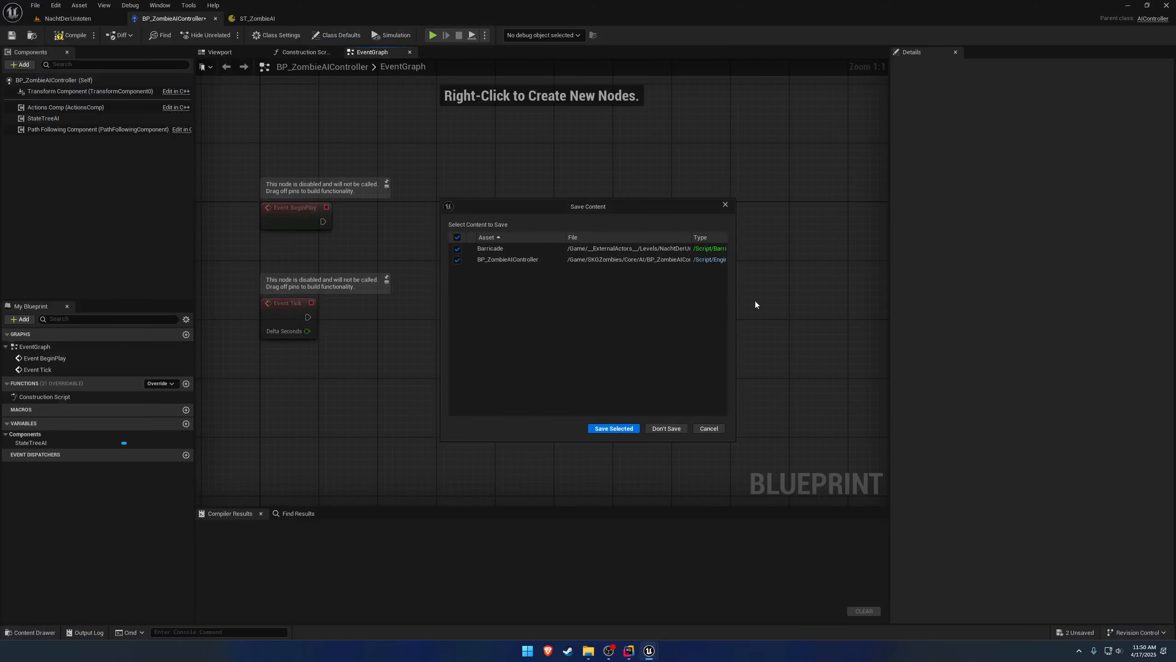
pyautogui.click(709, 428)
pyautogui.click(1170, 5)
pyautogui.click(614, 428)
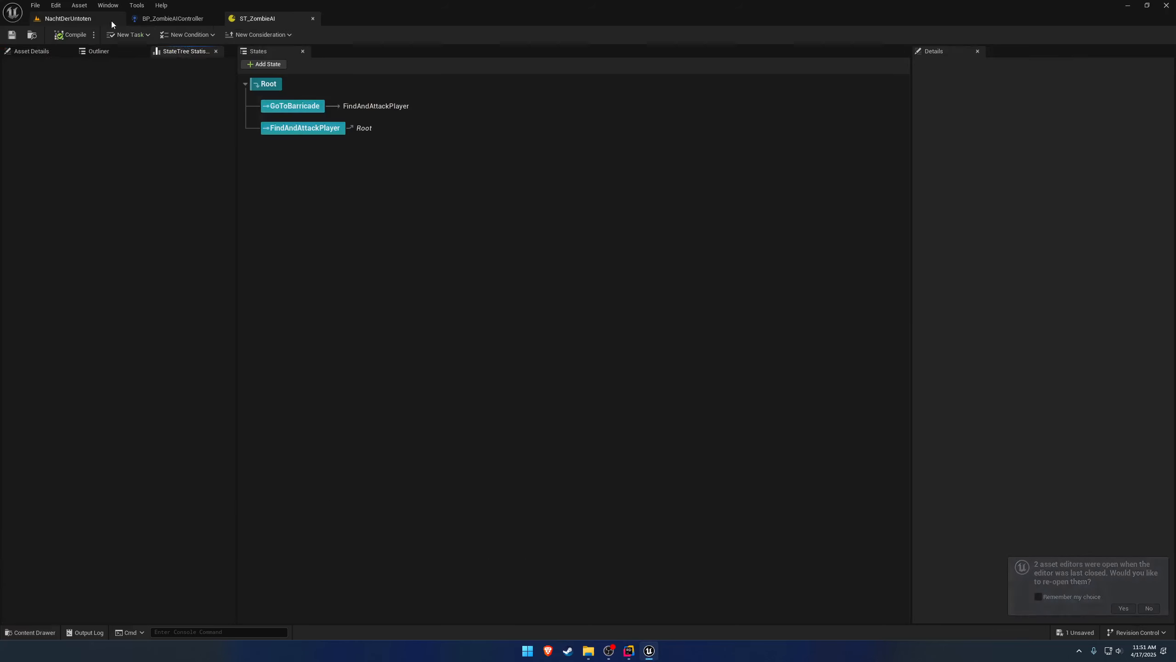
# Reopen the previously open asset editors and play-test NachtDerUntoten, detaching from the player to view the zombie spawns.
pyautogui.click(110, 18)
pyautogui.click(230, 36)
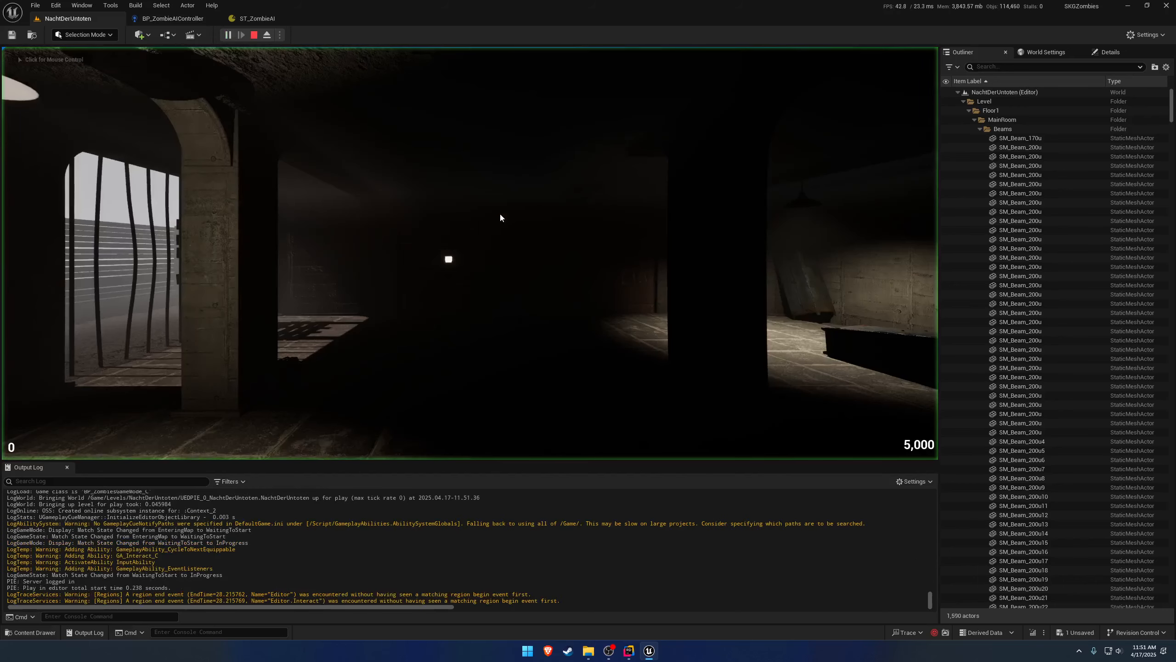
pyautogui.click(500, 218)
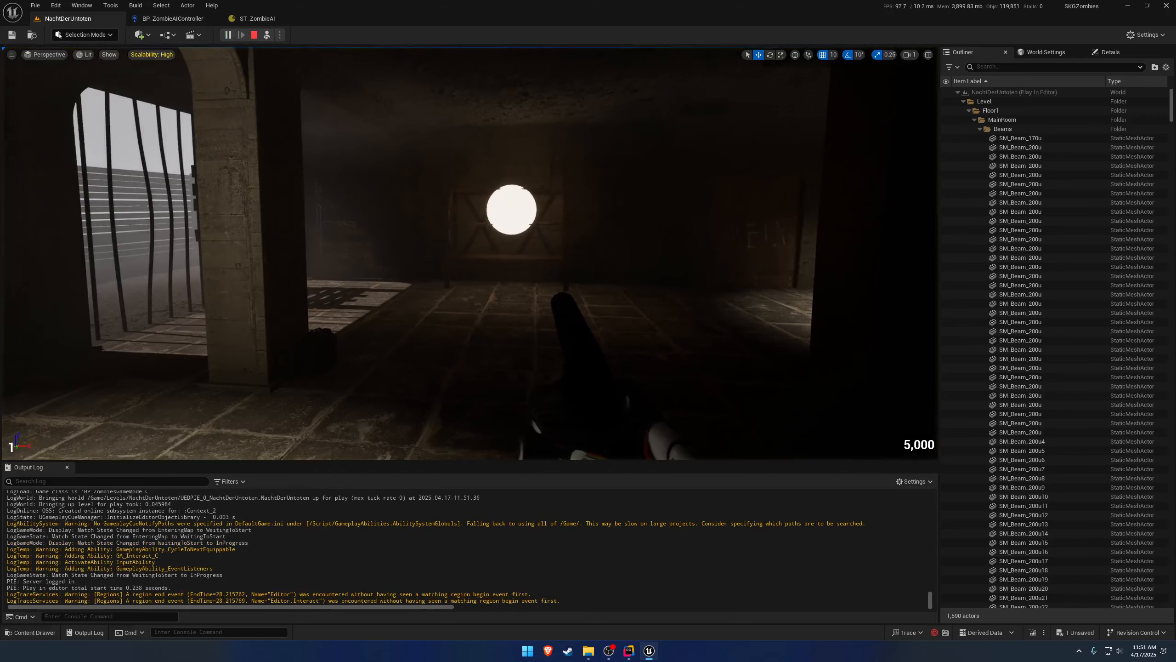
pyautogui.moveTo(533, 244); pyautogui.dragTo(503, 244, button='right')
pyautogui.press('s')
pyautogui.press('d')
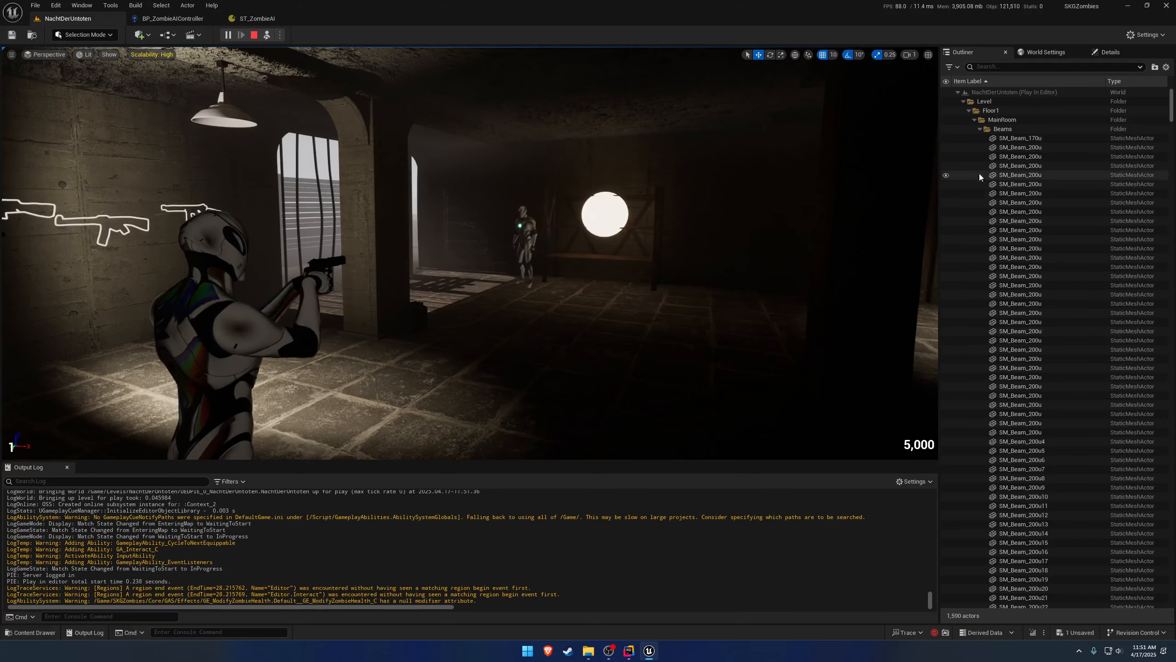
# Collapse the Level folder to check the running actors for zombie AI controllers, and stop the play session.
pyautogui.click(963, 101)
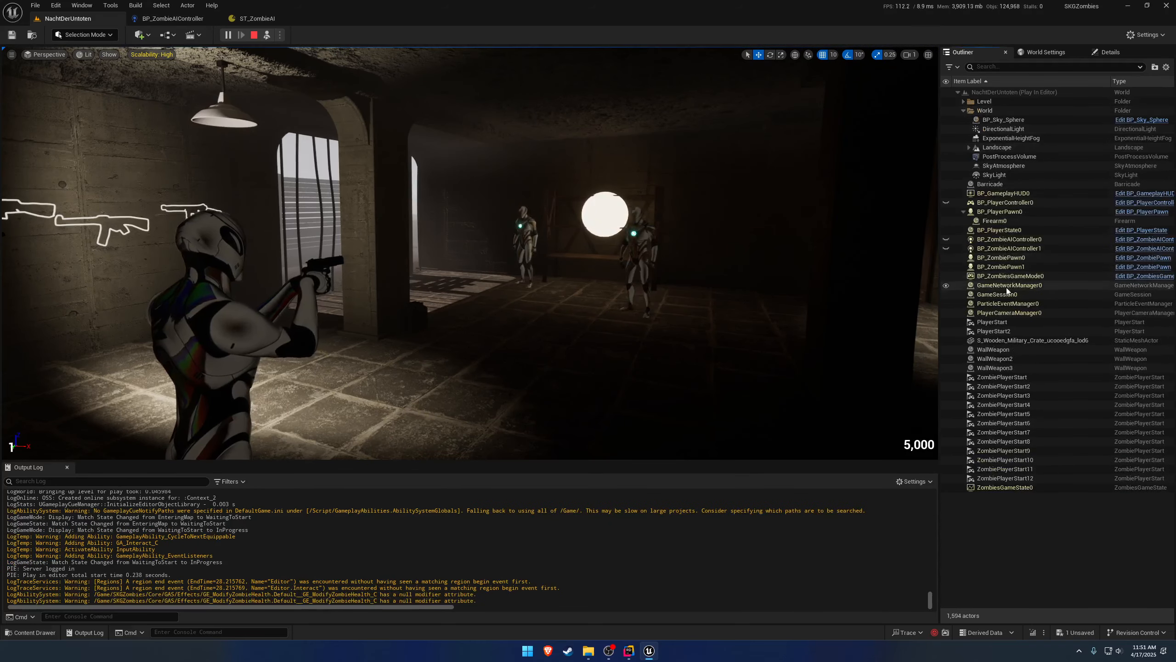
pyautogui.click(1017, 249)
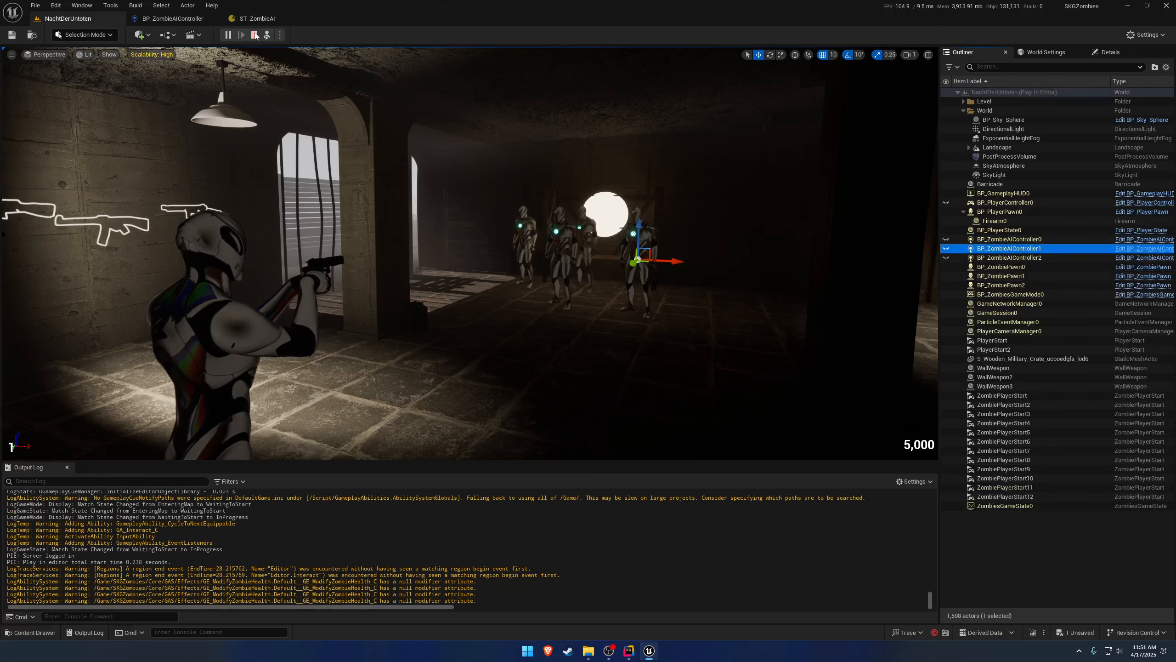
pyautogui.click(254, 35)
# Assign ST_ZombieAI as the state tree of BP_ZombieAIController's StateTreeAI component, and compile and save the blueprint.
pyautogui.click(173, 18)
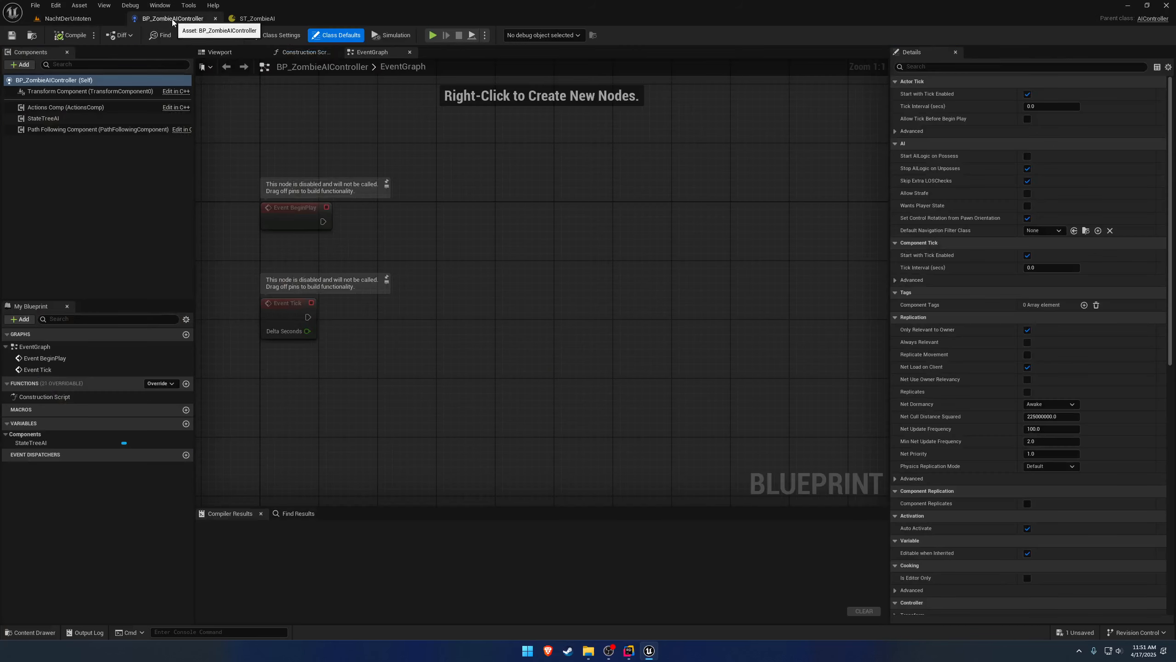
pyautogui.click(51, 121)
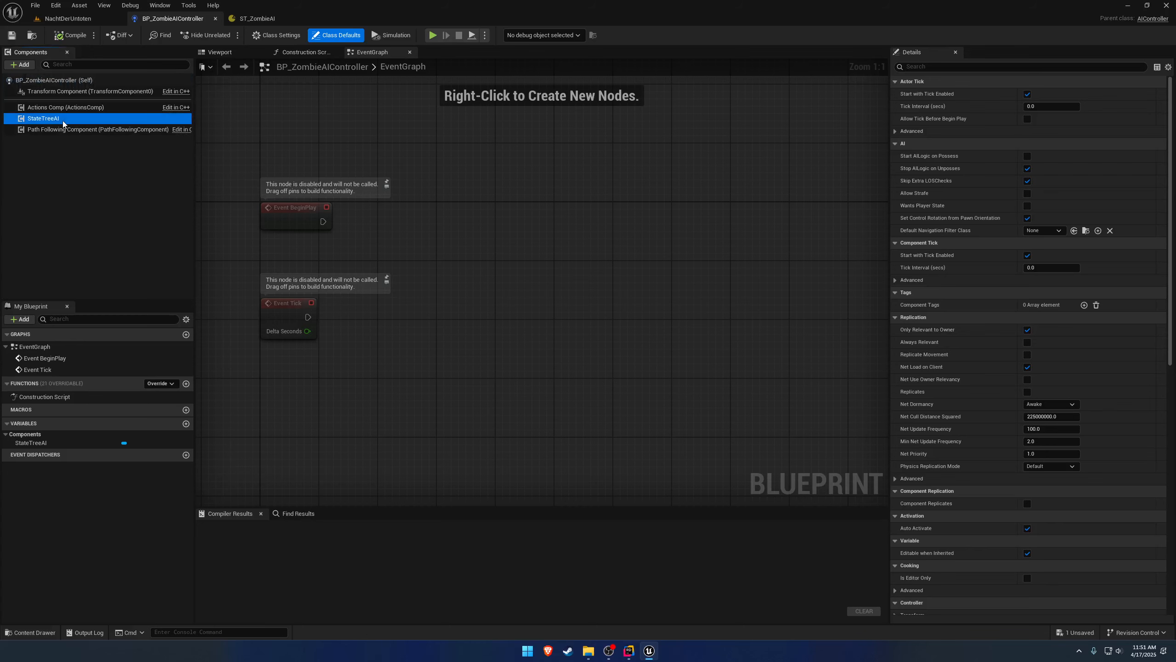
pyautogui.click(1067, 182)
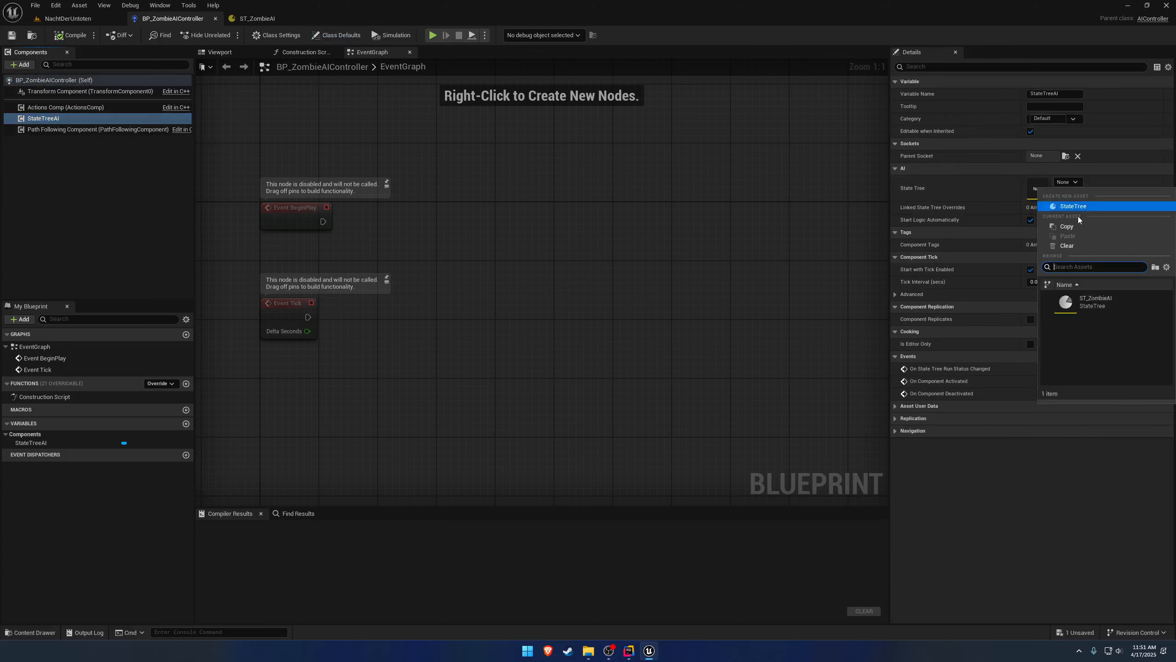
pyautogui.click(1098, 300)
pyautogui.click(69, 35)
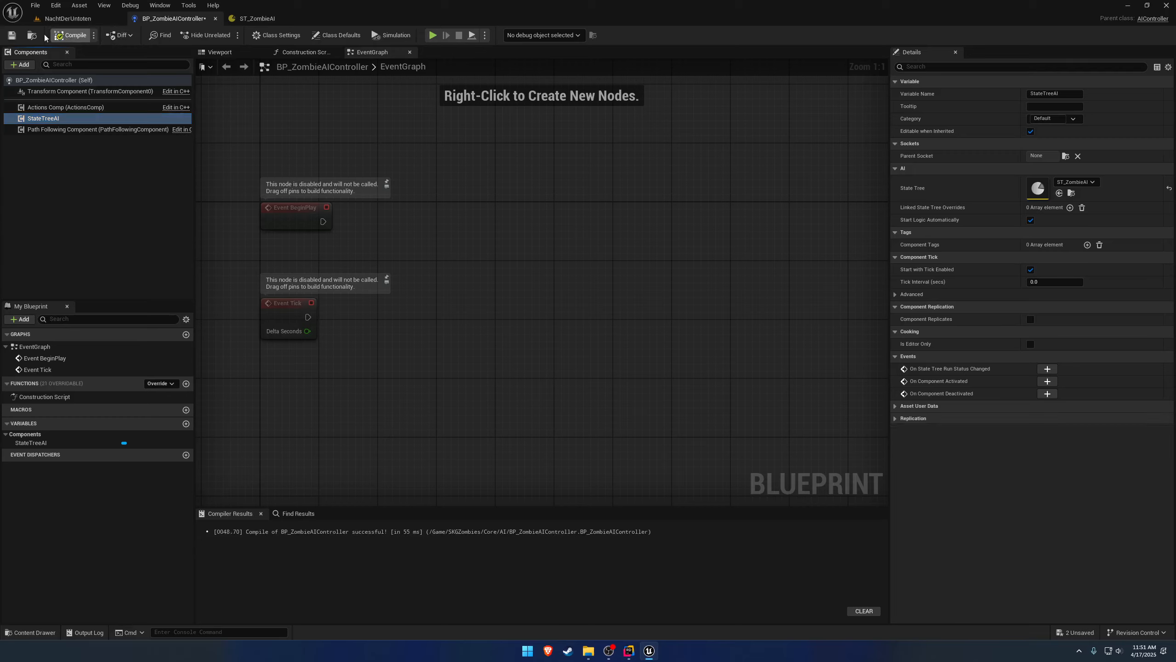
pyautogui.click(12, 35)
# Delete the GoToBarricade state from ST_ZombieAI, compile and save it, and select the FindAndAttackPlayer state.
pyautogui.click(257, 18)
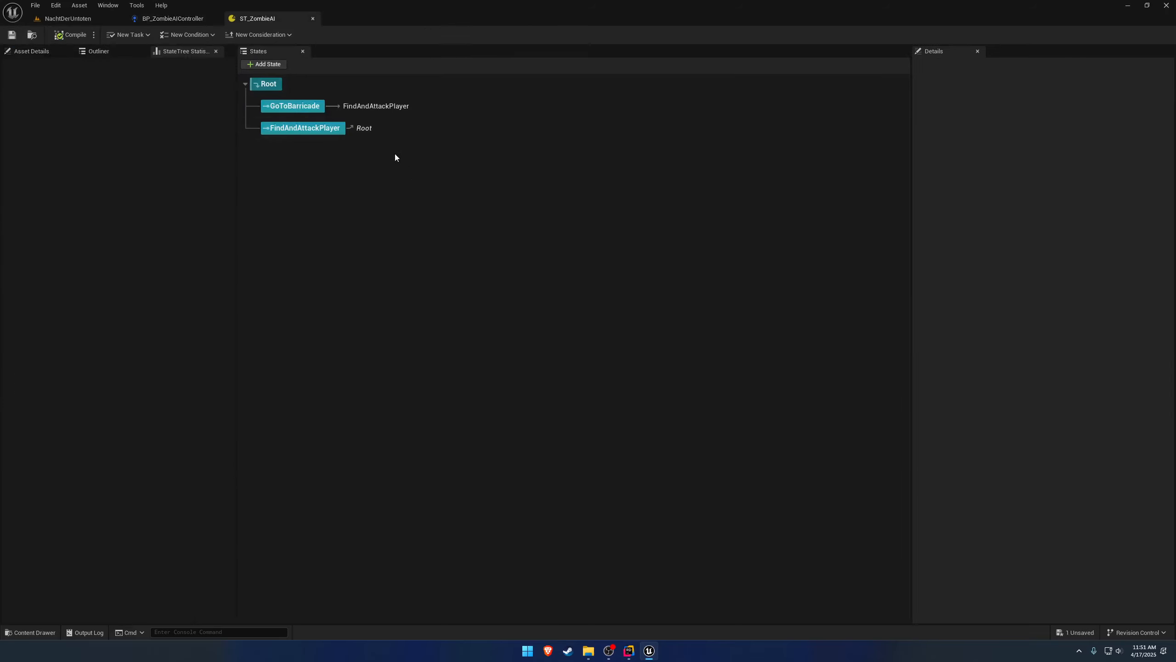
pyautogui.click(431, 108)
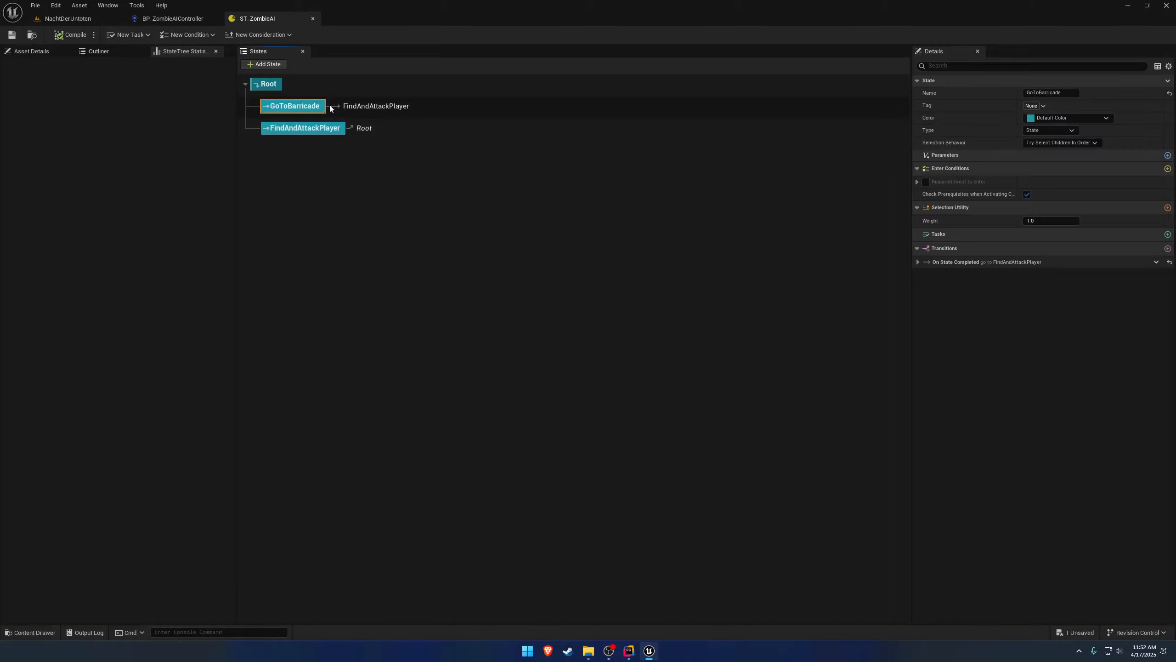
pyautogui.press('Delete')
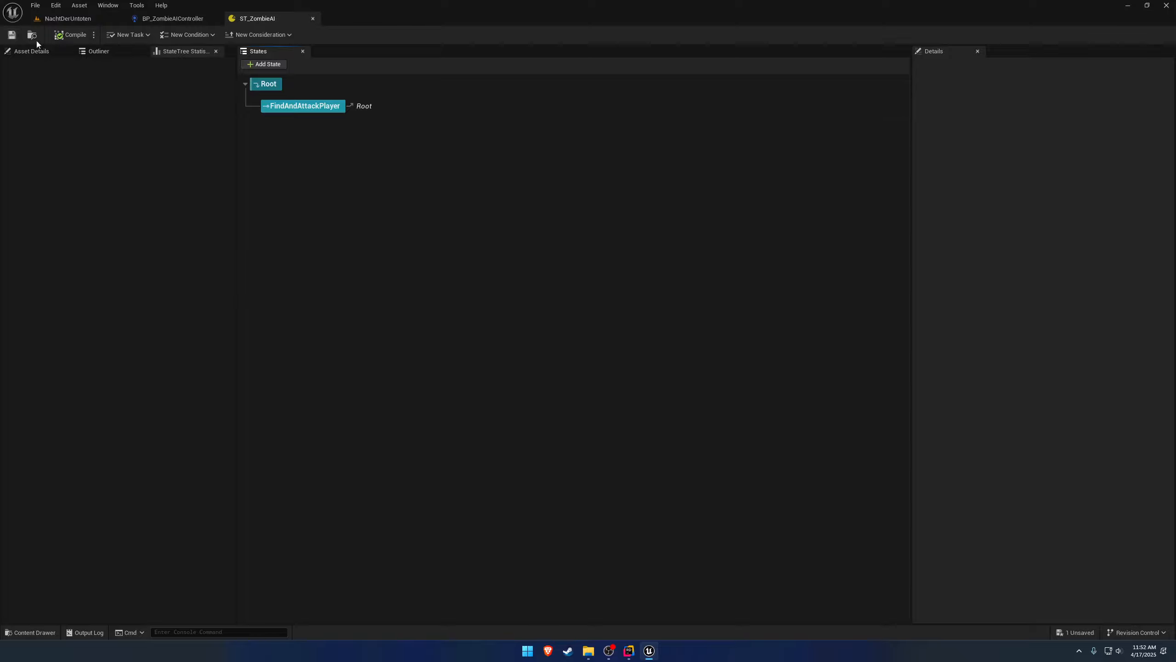
pyautogui.click(338, 111)
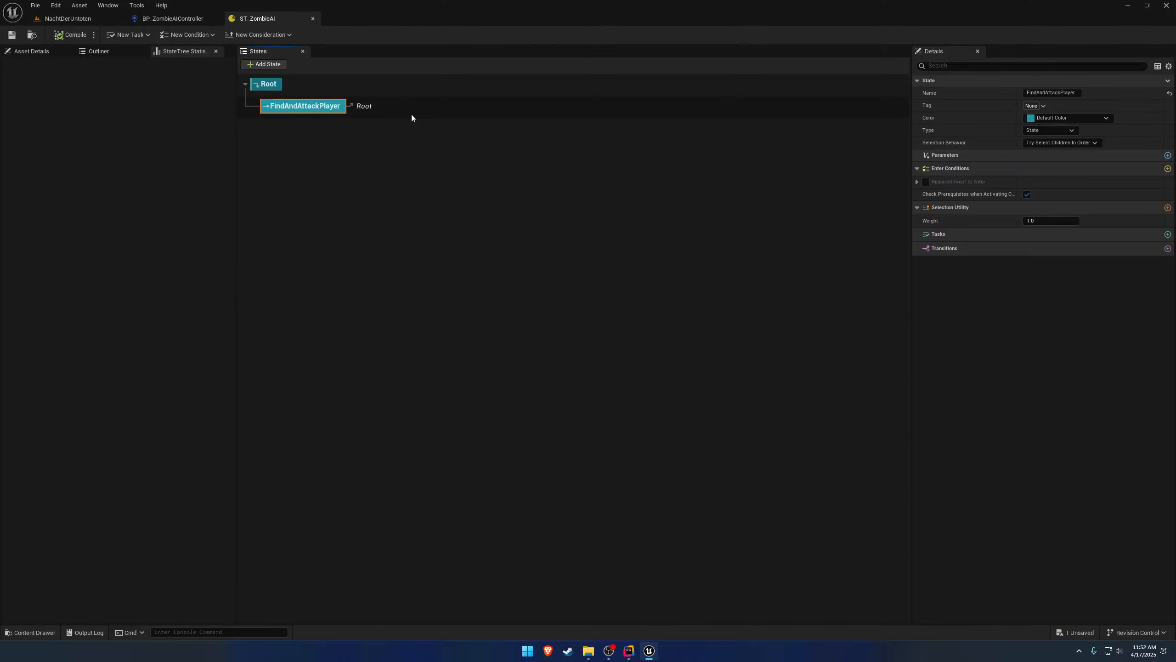
# Switch to the NachtDerUntoten level and add a Nav Mesh Bounds Volume to it.
pyautogui.click(81, 19)
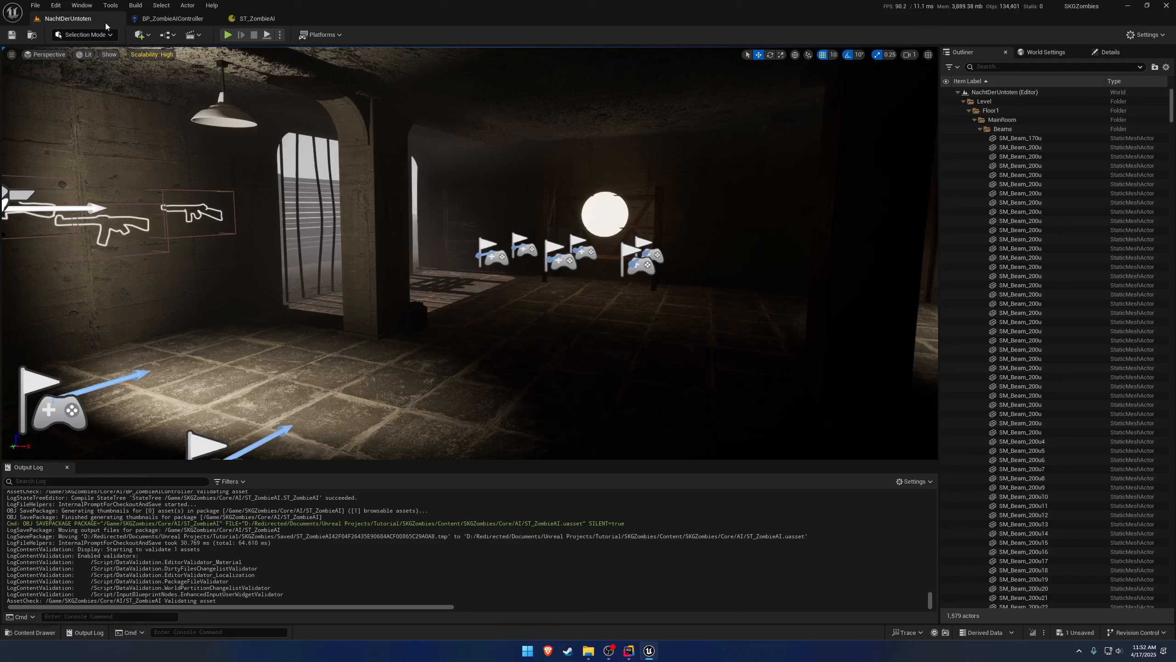
pyautogui.moveTo(461, 206); pyautogui.dragTo(349, 210, button='right')
pyautogui.press('s')
pyautogui.press('a')
pyautogui.press('s')
pyautogui.press('w')
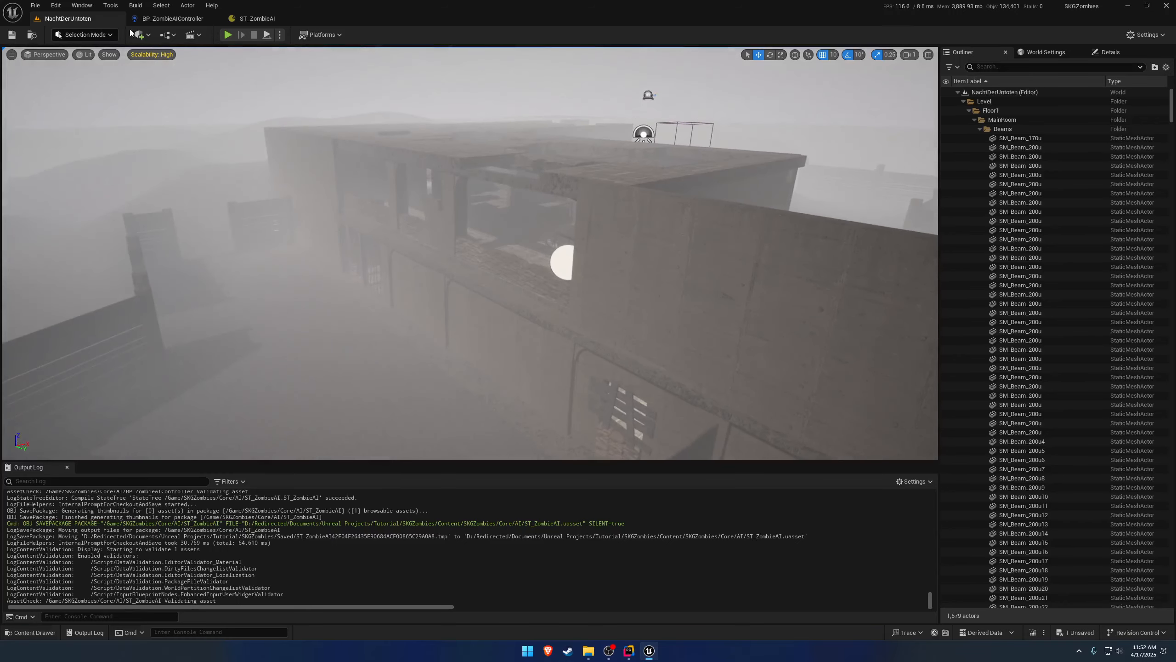
pyautogui.click(139, 35)
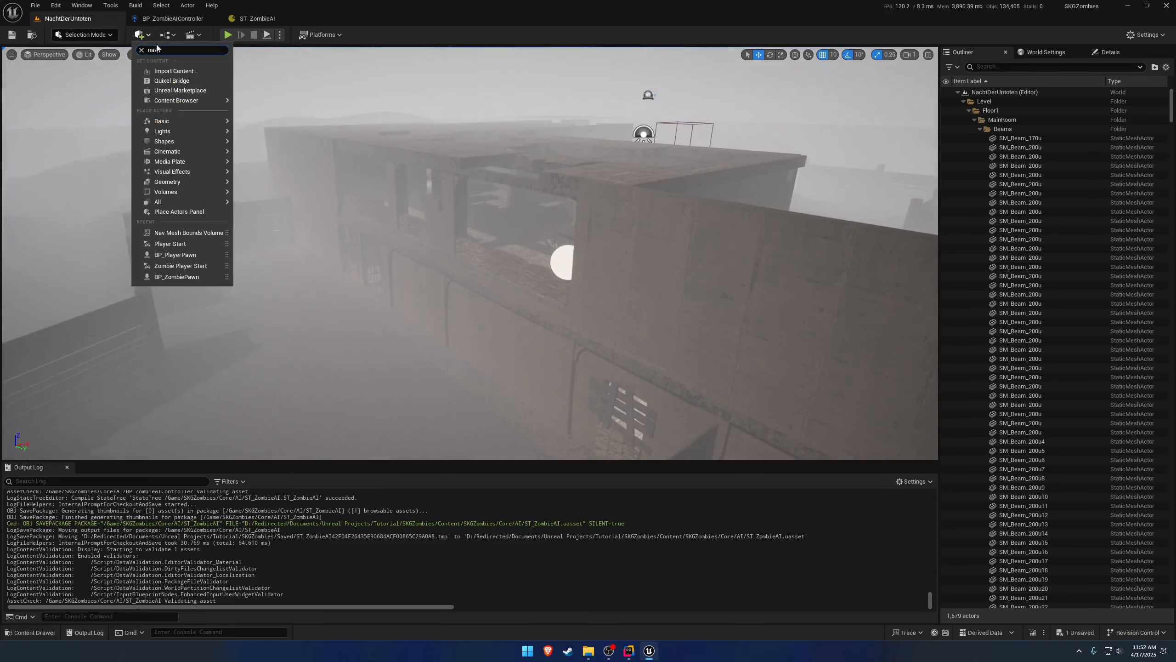
pyautogui.write('nav')
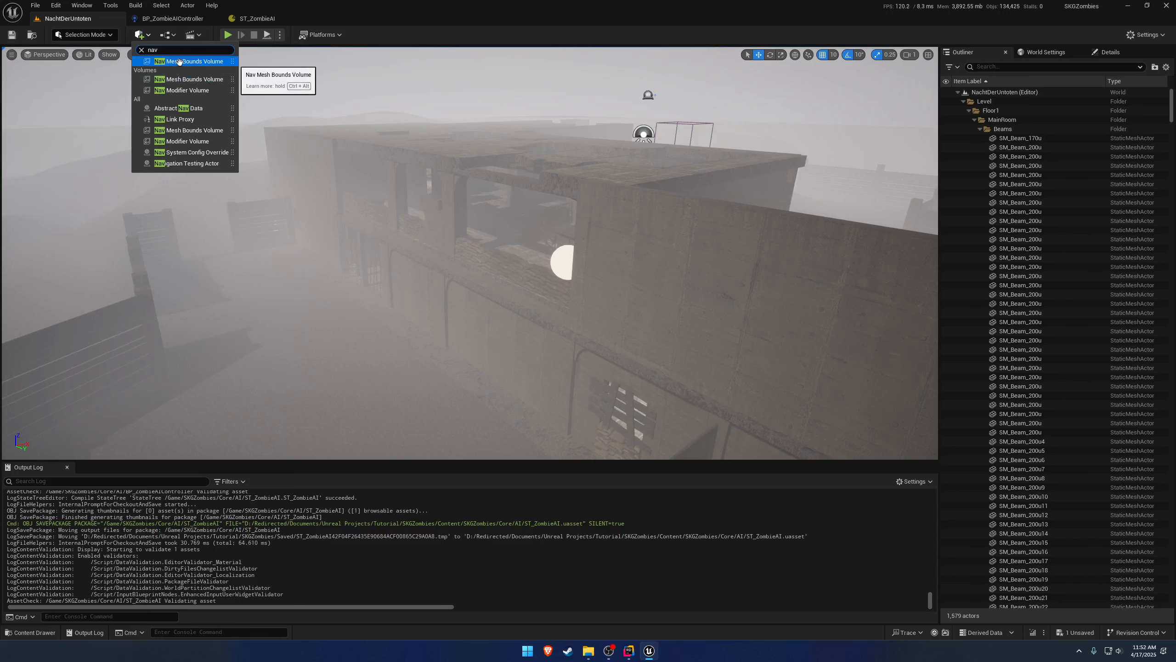
pyautogui.click(179, 62)
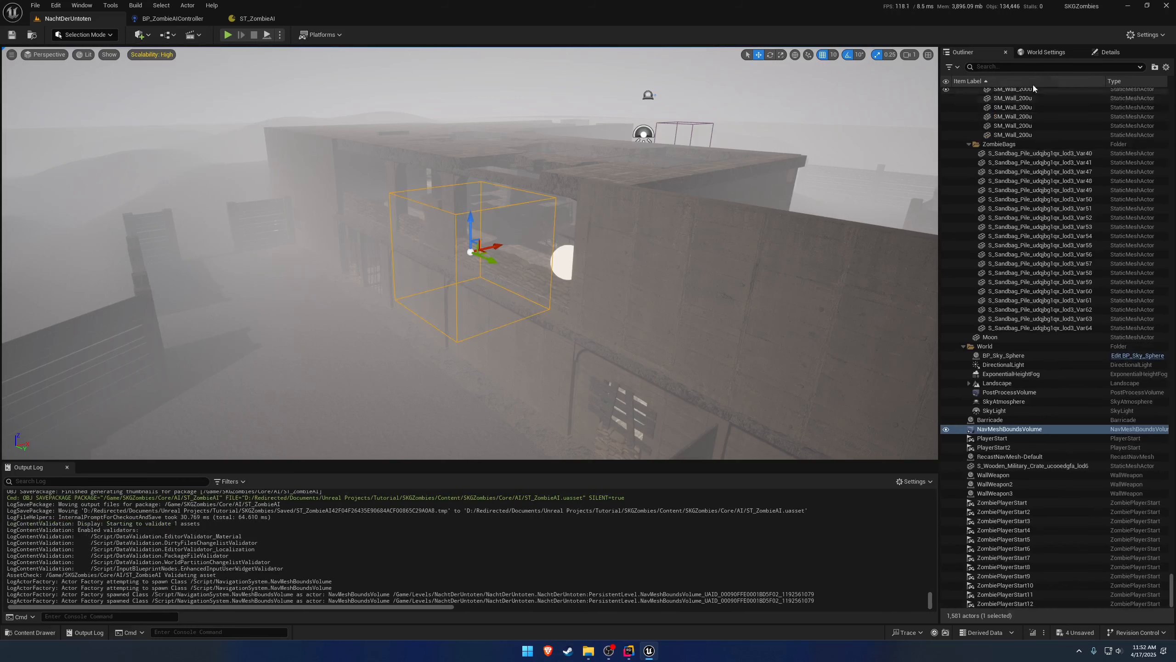
# Reset the NavMeshBoundsVolume's location to the origin and set its brush X size to about 12136.
pyautogui.click(1111, 52)
pyautogui.click(1163, 225)
pyautogui.press('f')
pyautogui.moveTo(470, 253); pyautogui.dragTo(243, 229, button='right')
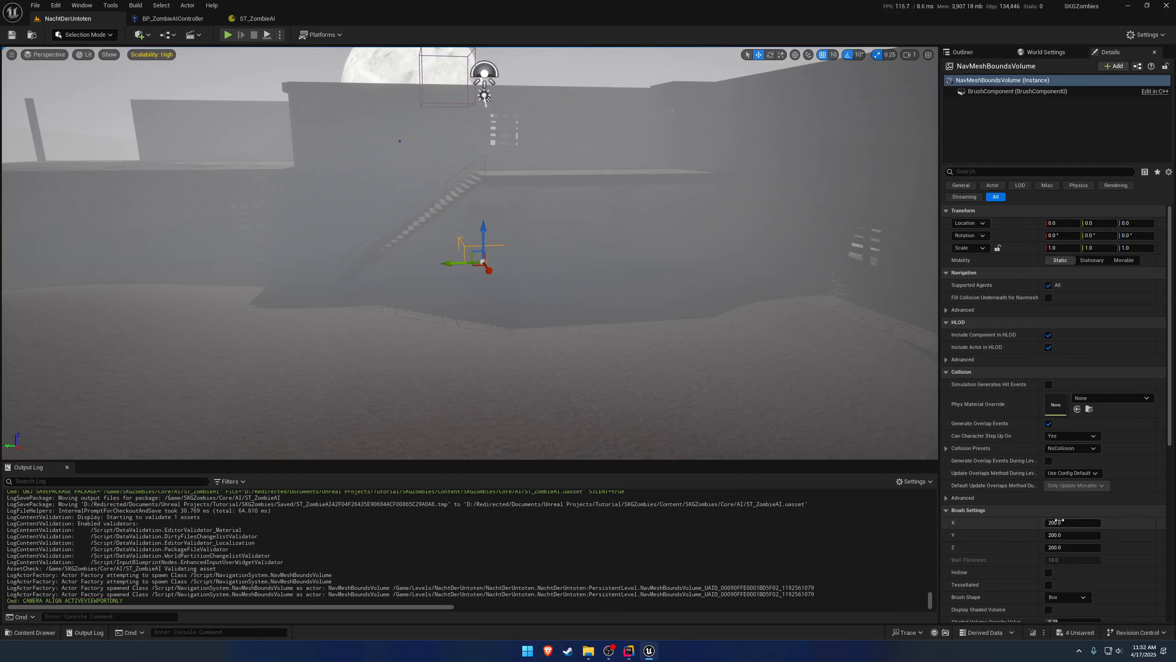
pyautogui.moveTo(1073, 522); pyautogui.dragTo(1138, 523)
# Show the navigation mesh overlay and set the volume's brush Z size to about 916.
pyautogui.moveTo(751, 383)
pyautogui.mouseDown(button='right')
pyautogui.moveTo(907, 403)
pyautogui.moveTo(902, 392)
pyautogui.moveTo(857, 385)
pyautogui.moveTo(722, 387)
pyautogui.moveTo(723, 374)
pyautogui.moveTo(870, 392)
pyautogui.moveTo(888, 364)
pyautogui.moveTo(824, 366)
pyautogui.moveTo(838, 382)
pyautogui.moveTo(871, 369)
pyautogui.moveTo(866, 385)
pyautogui.moveTo(935, 368)
pyautogui.moveTo(994, 383)
pyautogui.moveTo(993, 401)
pyautogui.moveTo(979, 376)
pyautogui.mouseUp(button='right')
pyautogui.scroll(5, 751, 383)
pyautogui.press('d')
pyautogui.press('e')
pyautogui.press('a')
pyautogui.press('w')
pyautogui.press('e')
pyautogui.press('a')
pyautogui.press('s')
pyautogui.press('d')
pyautogui.press('w')
pyautogui.press('w')
pyautogui.moveTo(579, 319); pyautogui.dragTo(486, 323, button='right')
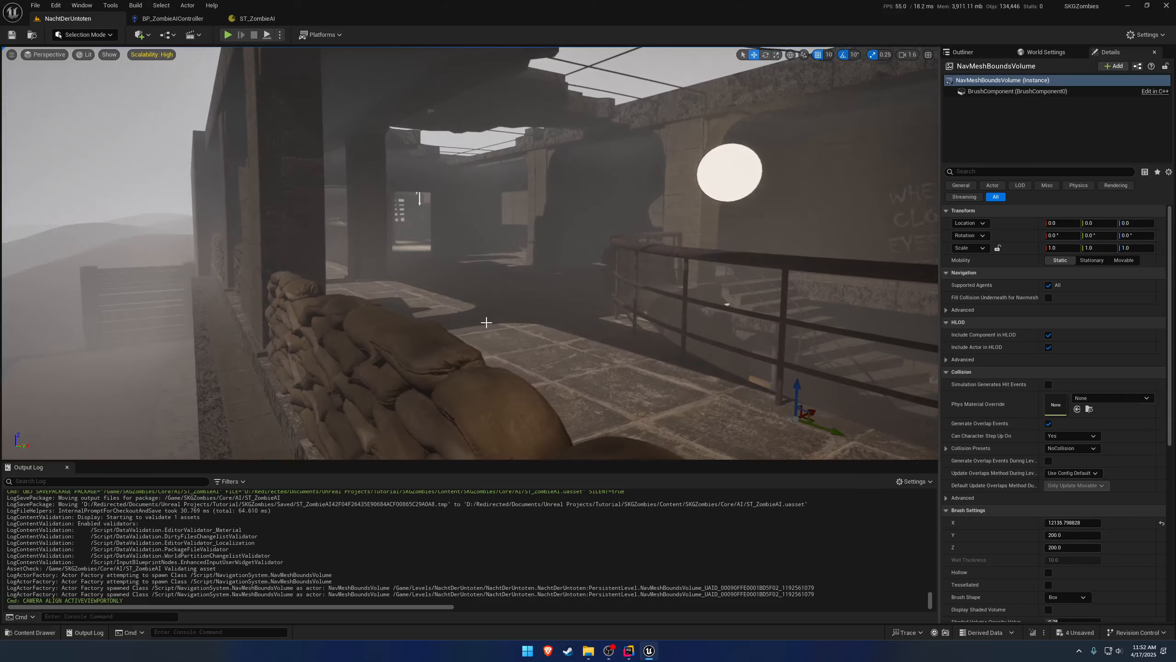
pyautogui.moveTo(732, 362); pyautogui.dragTo(621, 420, button='right')
pyautogui.press('p')
pyautogui.moveTo(584, 331)
pyautogui.mouseDown(button='right')
pyautogui.moveTo(567, 310)
pyautogui.moveTo(733, 313)
pyautogui.mouseUp(button='right')
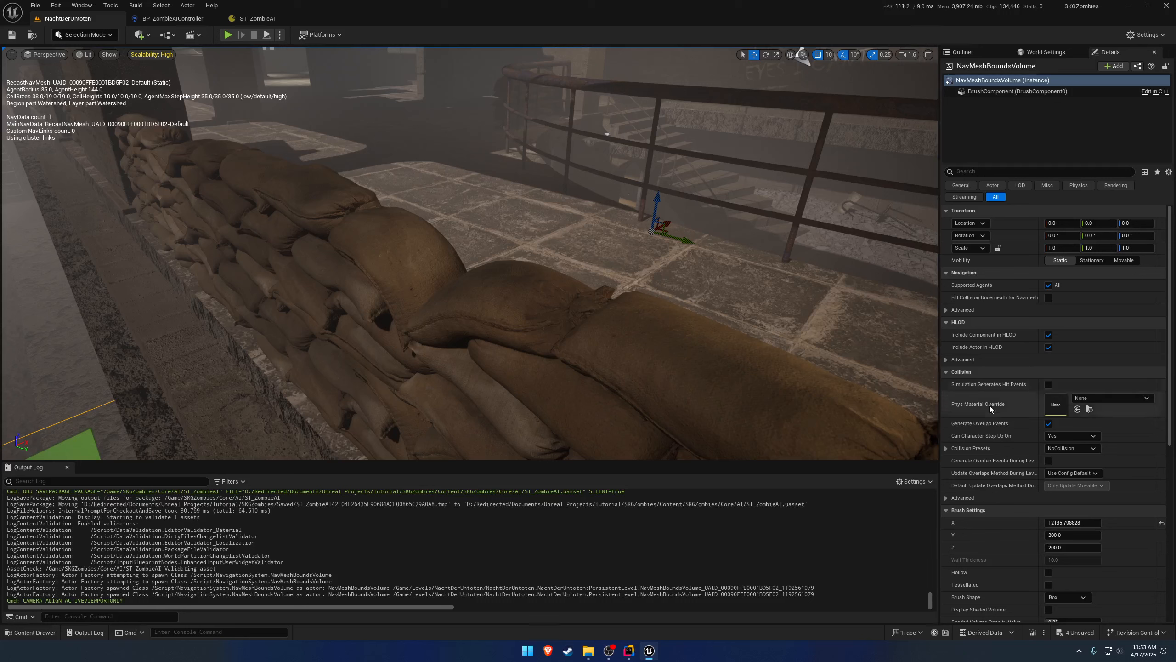
pyautogui.moveTo(1072, 547); pyautogui.dragTo(1158, 546)
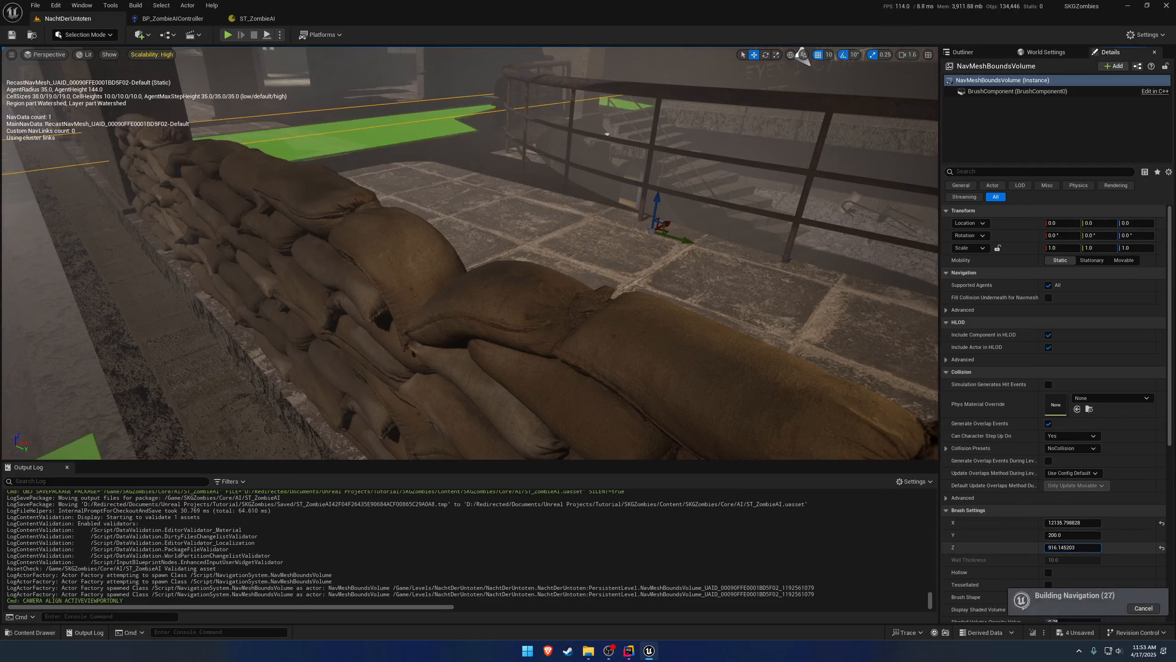
# Lower the NavMeshBoundsVolume to location Z -240 and set its brush Z size to about 1182.
pyautogui.moveTo(847, 415); pyautogui.dragTo(694, 357, button='right')
pyautogui.press('w')
pyautogui.press('s')
pyautogui.press('w')
pyautogui.press('w')
pyautogui.press('w')
pyautogui.press('s')
pyautogui.press('q')
pyautogui.press('q')
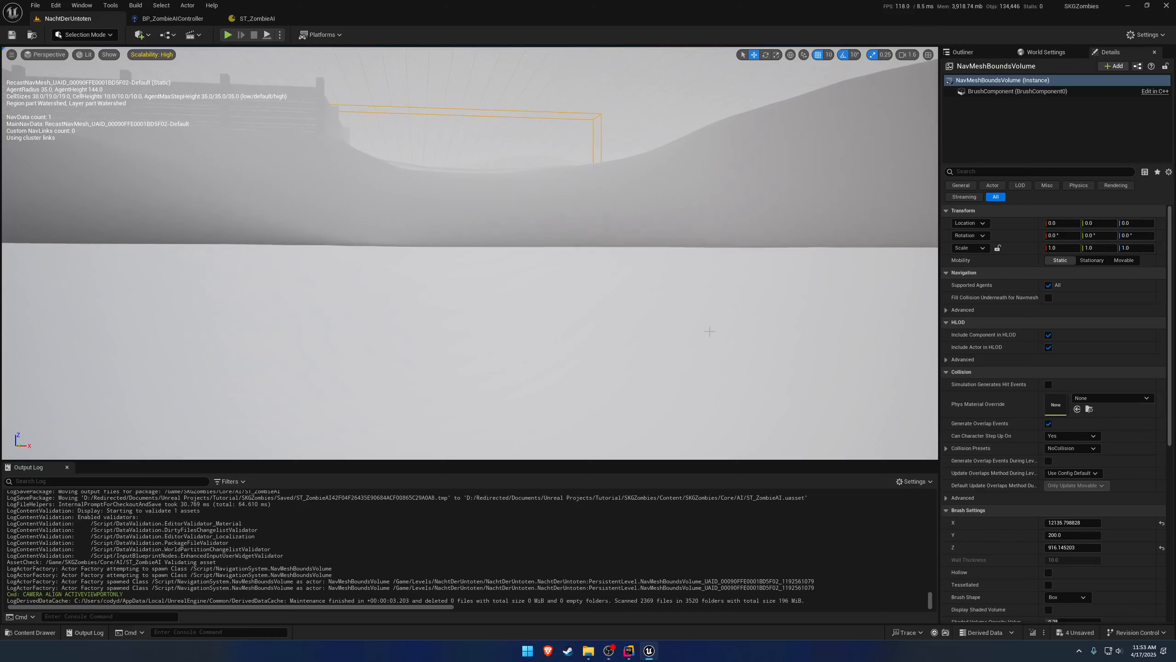
pyautogui.moveTo(648, 177); pyautogui.dragTo(568, 185, button='right')
pyautogui.press('s')
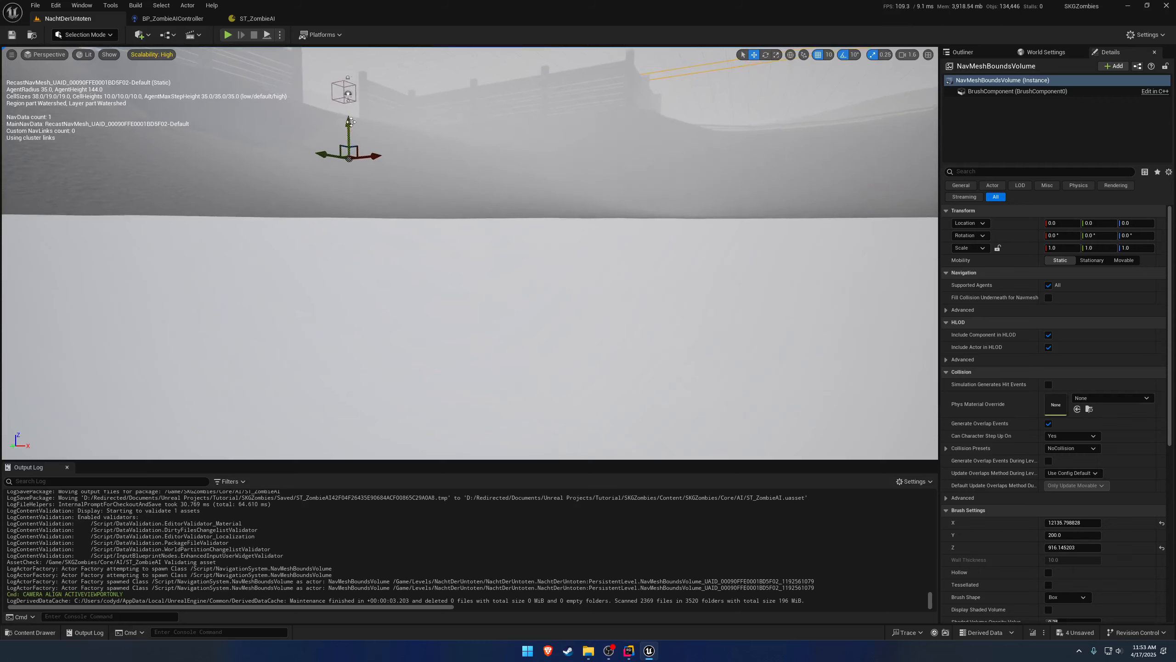
pyautogui.moveTo(351, 144); pyautogui.dragTo(347, 149)
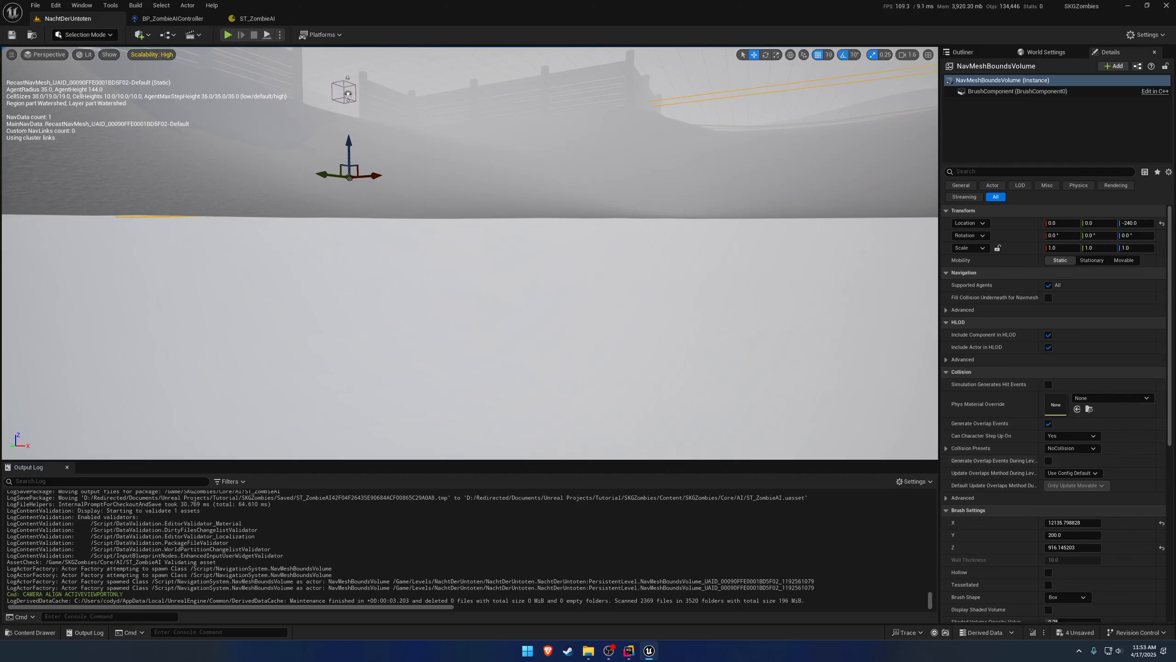
pyautogui.moveTo(1065, 547); pyautogui.dragTo(1091, 548)
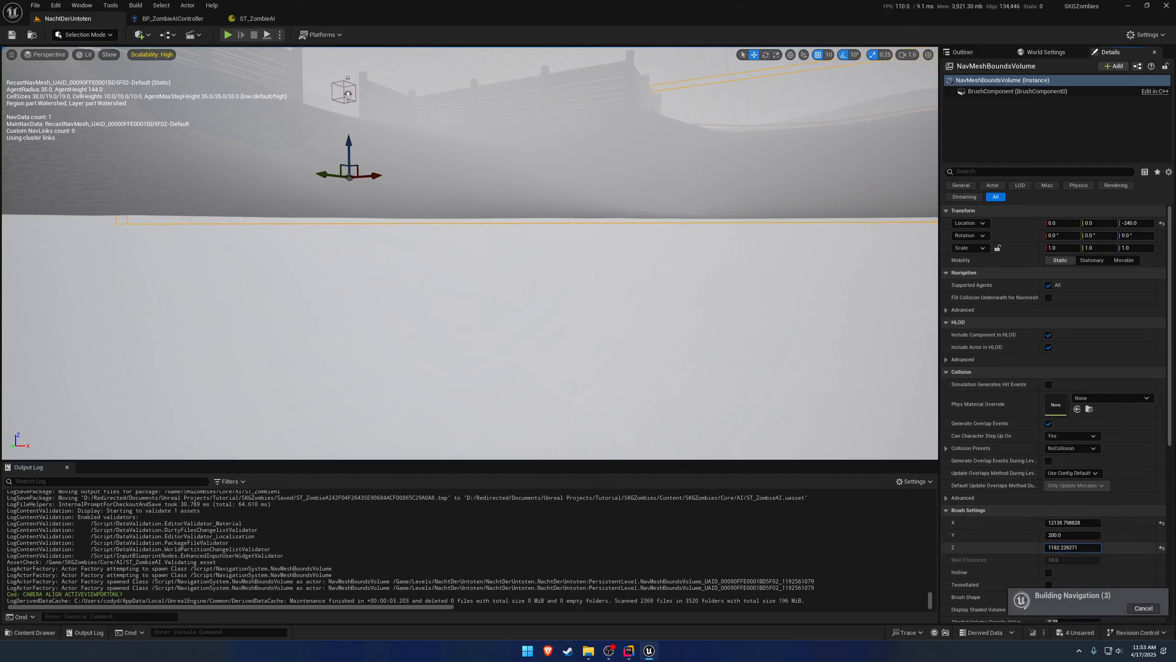
# Enlarge the volume's brush Y size across the building grounds and set its brush Z size to about 1221.
pyautogui.press('e')
pyautogui.moveTo(563, 255)
pyautogui.mouseDown(button='right')
pyautogui.moveTo(606, 276)
pyautogui.moveTo(477, 268)
pyautogui.mouseUp(button='right')
pyautogui.press('d')
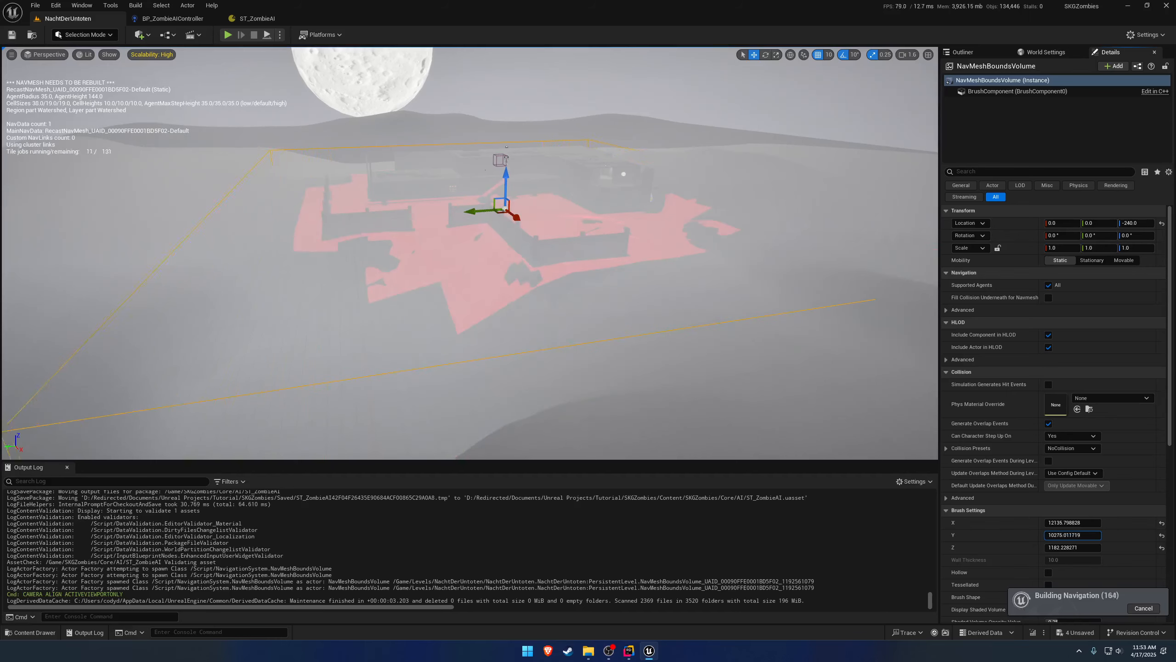
pyautogui.press('w')
pyautogui.moveTo(621, 320); pyautogui.dragTo(595, 294, button='right')
pyautogui.moveTo(532, 359); pyautogui.dragTo(594, 355, button='right')
pyautogui.press('s')
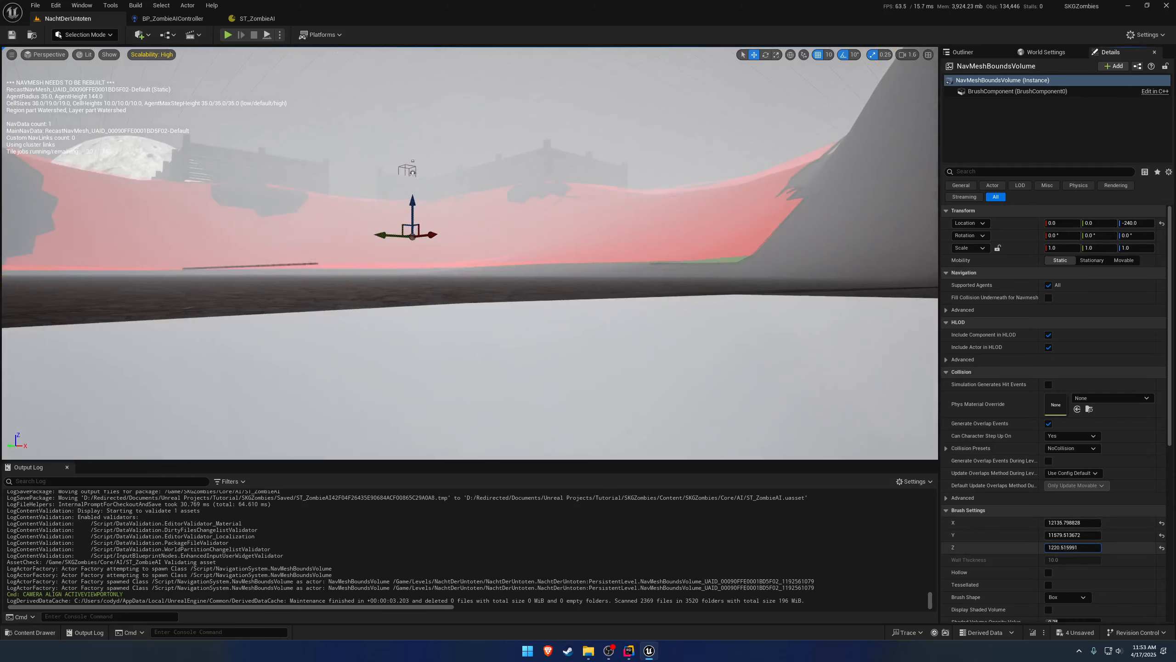
# Reduce the volume's brush Y size to about 249 and raise its location to Z -220.
pyautogui.press('w')
pyautogui.moveTo(686, 342); pyautogui.dragTo(811, 364, button='right')
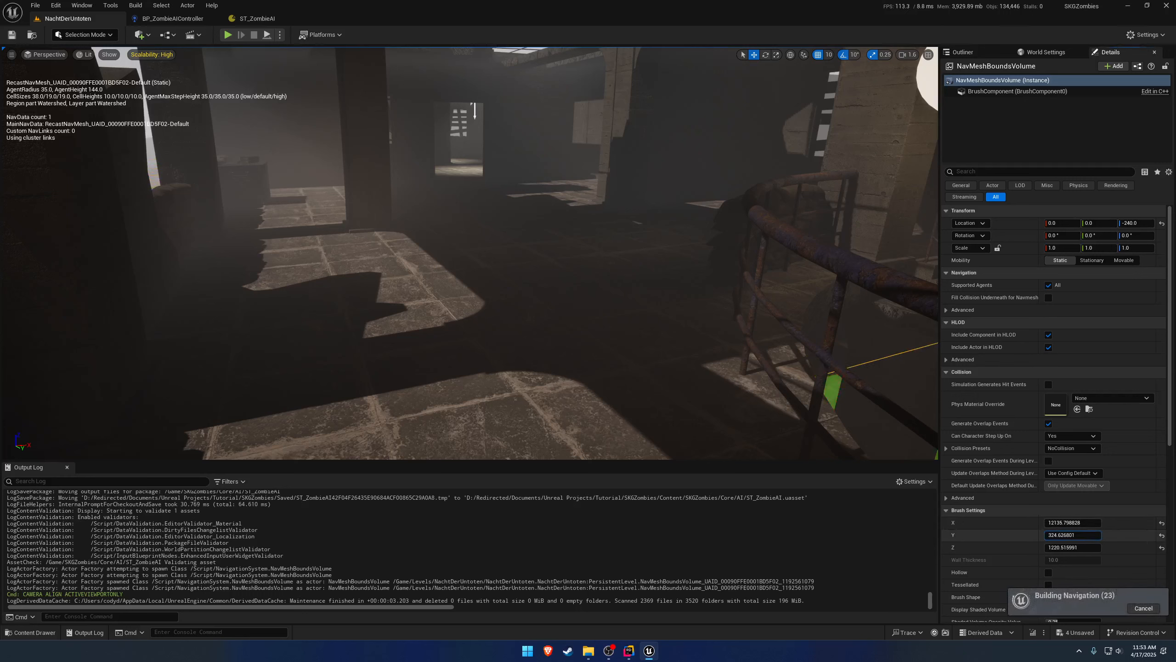
pyautogui.moveTo(470, 253); pyautogui.dragTo(433, 255, button='right')
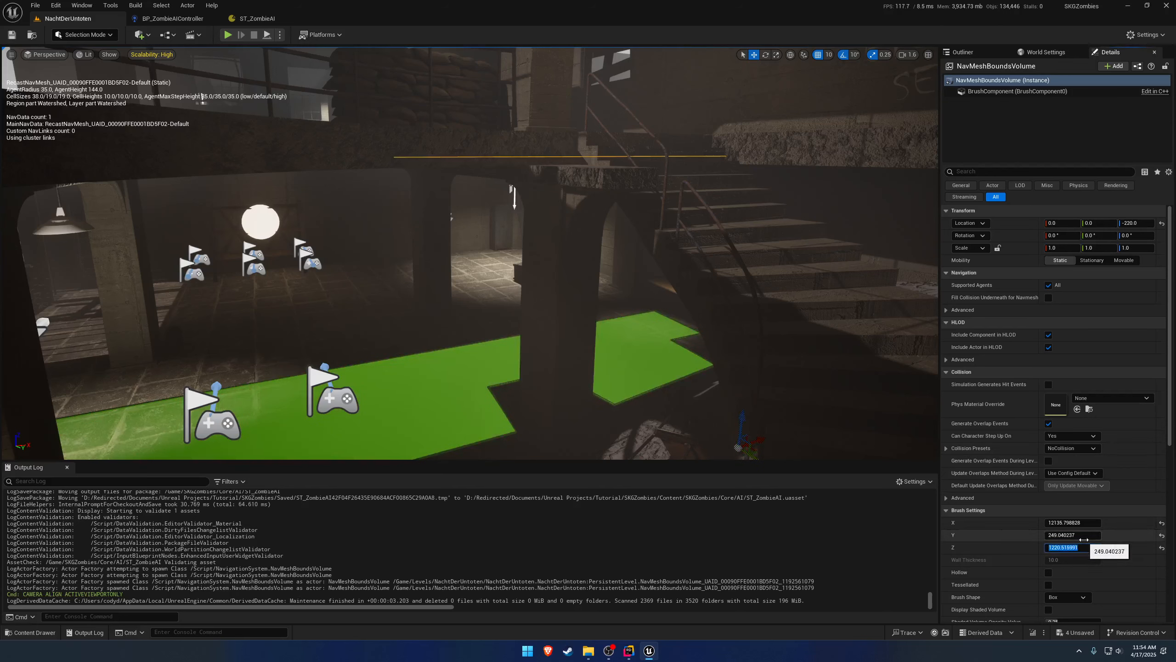
# Set the volume's brush Z size to 1350 so the bounds extend to the upper floor.
pyautogui.press('Return')
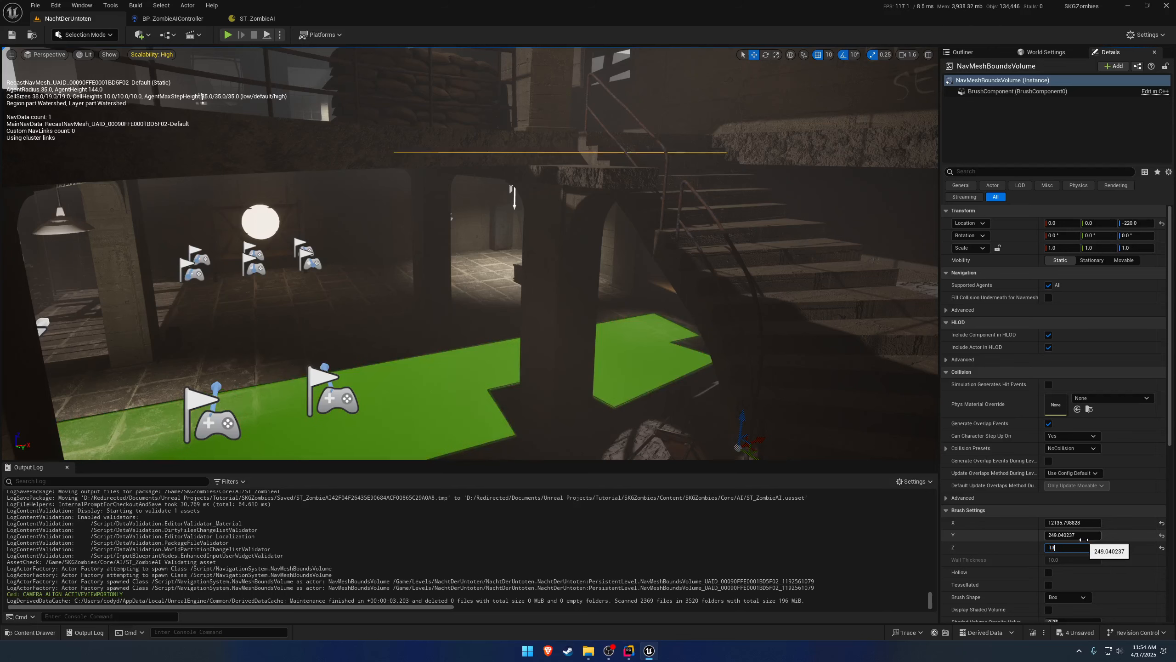
pyautogui.press('Return')
pyautogui.press('e')
pyautogui.moveTo(722, 334); pyautogui.dragTo(670, 309, button='right')
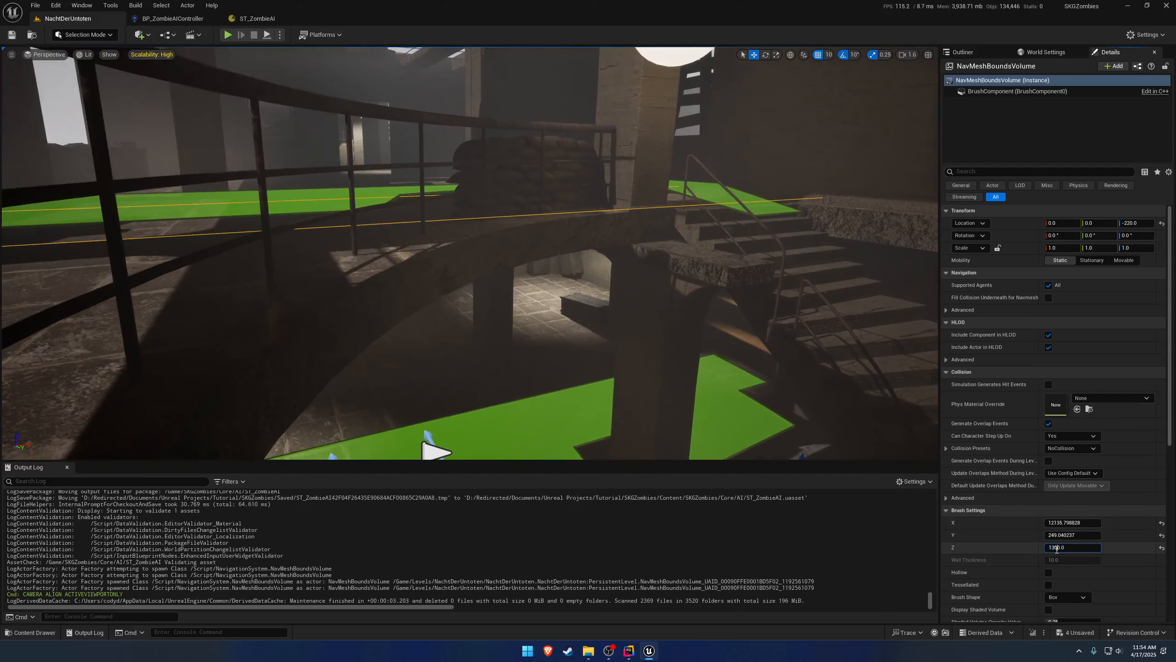
pyautogui.press('Return')
# Set the NavMeshBoundsVolume's brush X size to 12000.
pyautogui.press('w')
pyautogui.moveTo(685, 319)
pyautogui.mouseDown(button='right')
pyautogui.moveTo(574, 309)
pyautogui.moveTo(588, 352)
pyautogui.moveTo(532, 301)
pyautogui.moveTo(561, 338)
pyautogui.moveTo(653, 331)
pyautogui.mouseUp(button='right')
pyautogui.press('e')
pyautogui.press('s')
pyautogui.press('w')
pyautogui.press('s')
pyautogui.press('e')
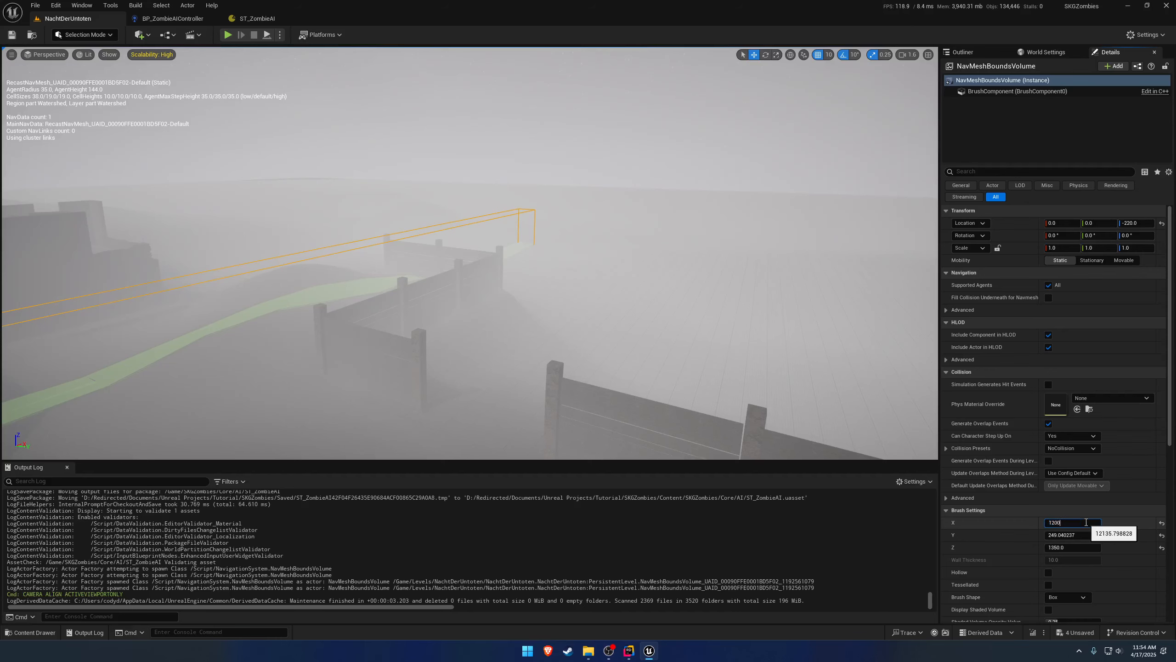
pyautogui.press('w')
pyautogui.moveTo(812, 365); pyautogui.dragTo(812, 365, button='right')
pyautogui.press('d')
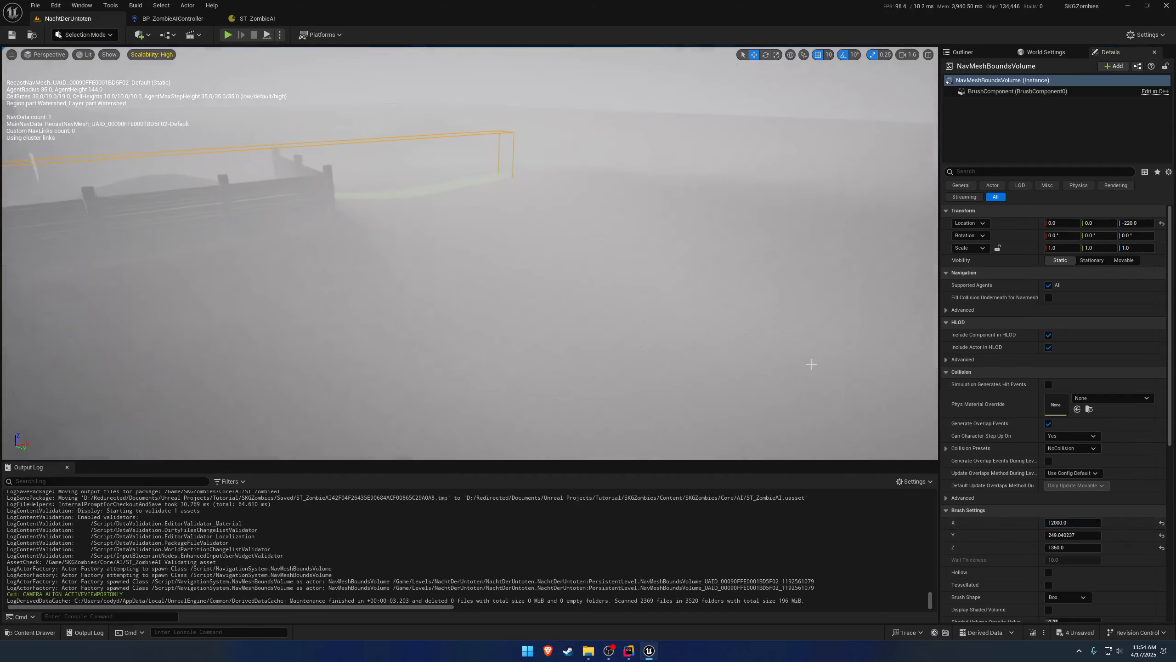
# Extend the volume's brush Y size to about 25771, past the edge of the landscape.
pyautogui.moveTo(1072, 535); pyautogui.dragTo(1093, 535)
pyautogui.press('w')
pyautogui.moveTo(782, 389); pyautogui.dragTo(782, 389, button='right')
pyautogui.press('s')
pyautogui.press('s')
pyautogui.press('w')
pyautogui.press('w')
pyautogui.scroll(1, 783, 389)
pyautogui.press('s')
pyautogui.press('a')
pyautogui.press('d')
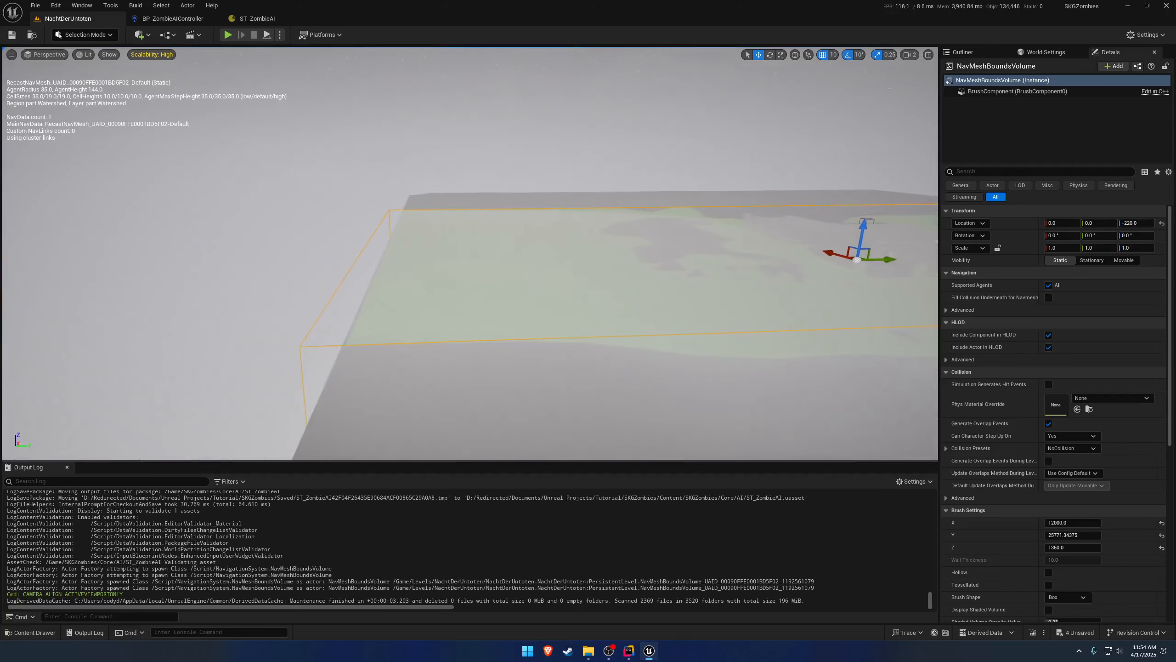
# Reduce the volume's brush Y size to about 14804 to fit the playable landscape.
pyautogui.moveTo(1085, 536); pyautogui.dragTo(1085, 536)
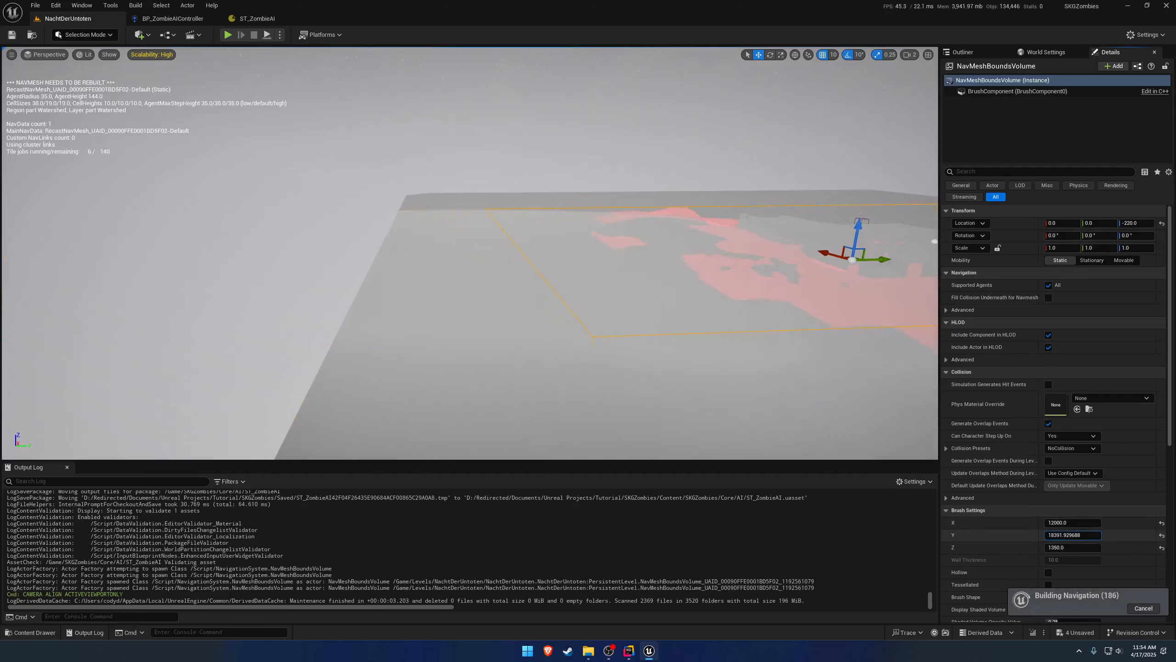
pyautogui.press('d')
pyautogui.press('w')
pyautogui.moveTo(783, 389); pyautogui.dragTo(782, 389, button='right')
pyautogui.press('w')
pyautogui.press('w')
pyautogui.press('d')
pyautogui.press('d')
pyautogui.press('w')
pyautogui.press('s')
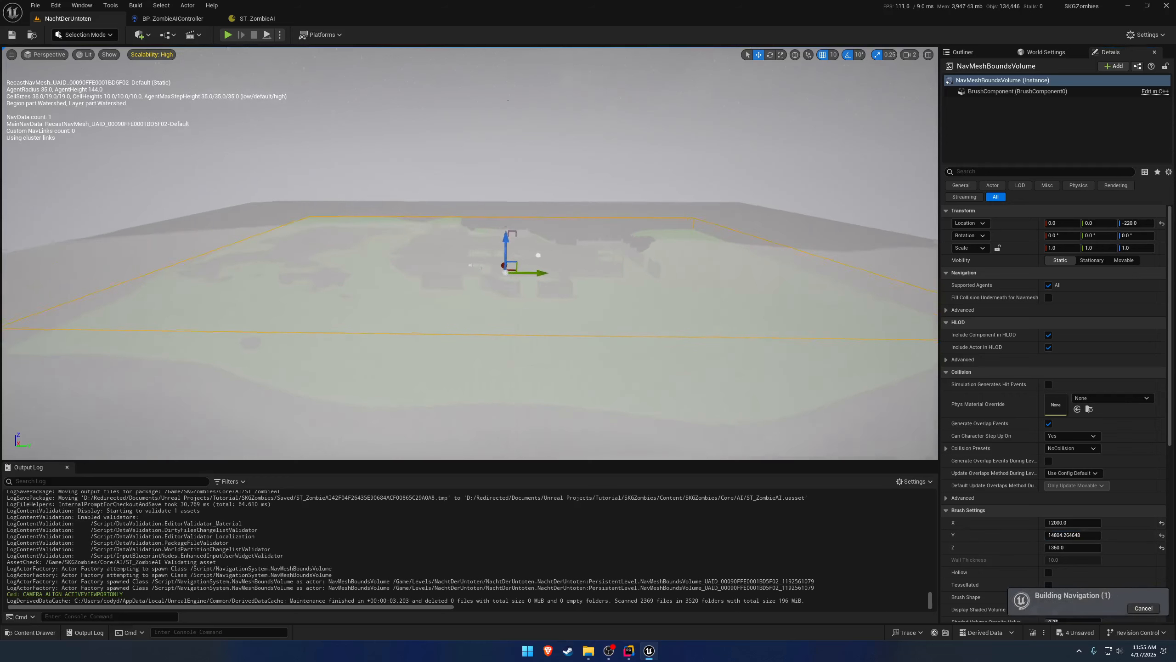
# Shift the NavMeshBoundsVolume along the Y axis to location Y -1280.
pyautogui.press('w')
pyautogui.press('a')
pyautogui.moveTo(782, 390); pyautogui.dragTo(782, 389, button='right')
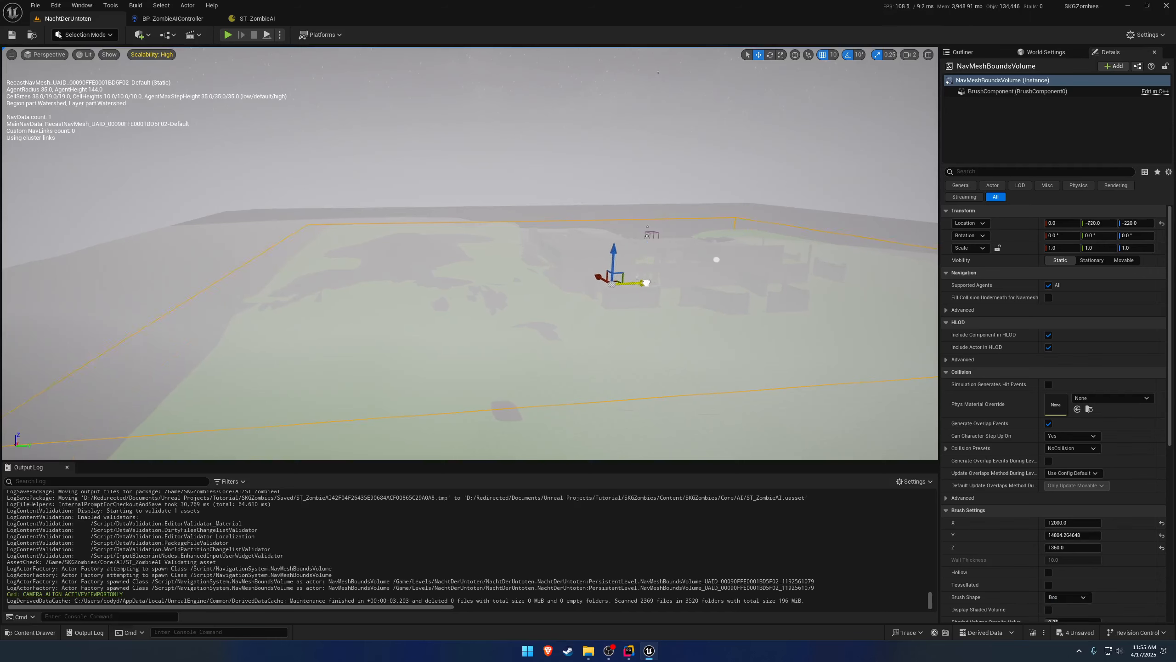
pyautogui.press('w')
pyautogui.moveTo(623, 281); pyautogui.dragTo(612, 313, button='right')
pyautogui.press('d')
pyautogui.press('a')
pyautogui.press('e')
pyautogui.press('a')
pyautogui.press('a')
pyautogui.press('q')
pyautogui.press('e')
pyautogui.press('d')
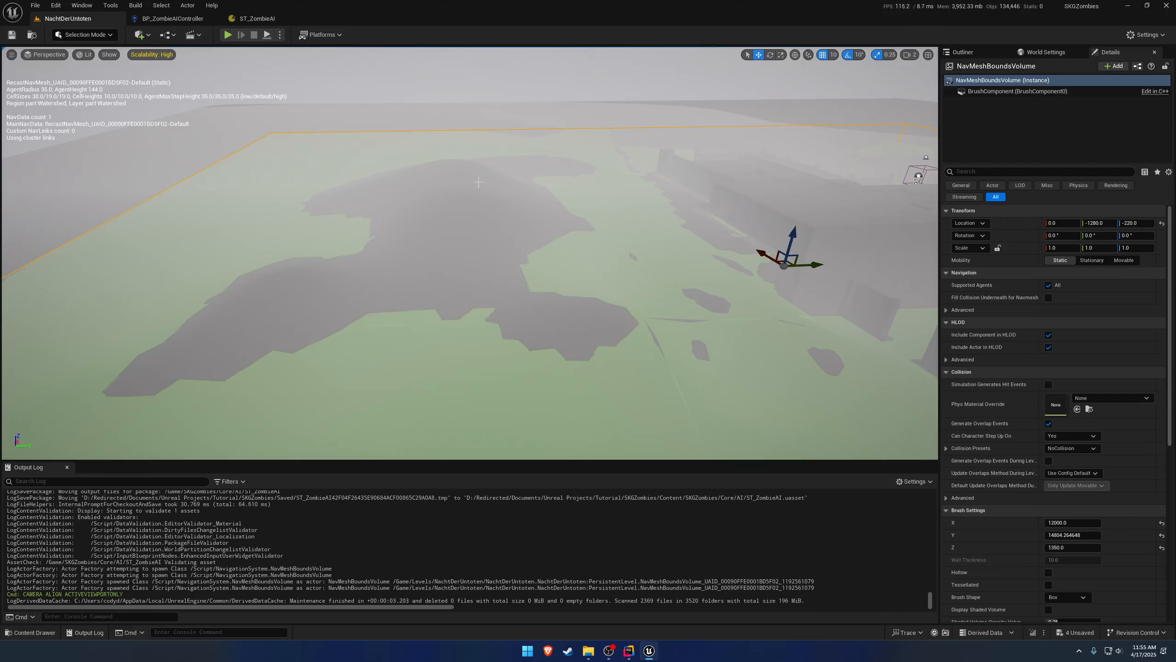
# Examine the navigation mesh coverage over the terrain beside the building.
pyautogui.press('d')
pyautogui.press('s')
pyautogui.moveTo(541, 205); pyautogui.dragTo(584, 161, button='right')
pyautogui.press('w')
pyautogui.press('e')
pyautogui.press('e')
pyautogui.press('s')
pyautogui.press('w')
pyautogui.press('s')
pyautogui.press('a')
pyautogui.press('s')
pyautogui.press('a')
# Try extending the coverage with a duplicate bounds volume at location Y -5570, Z 440, and delete the duplicate.
pyautogui.moveTo(784, 311); pyautogui.dragTo(784, 303, button='right')
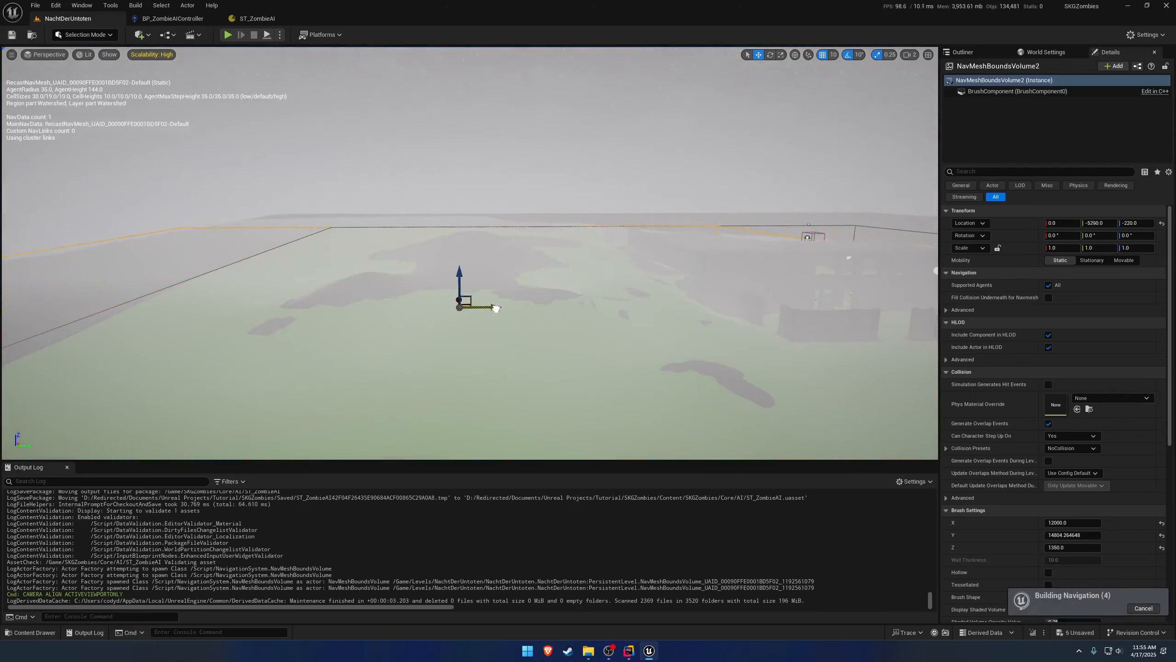
pyautogui.moveTo(496, 308); pyautogui.dragTo(478, 308)
pyautogui.moveTo(445, 266); pyautogui.dragTo(446, 238)
pyautogui.moveTo(445, 236)
pyautogui.mouseDown(button='right')
pyautogui.moveTo(568, 258)
pyautogui.moveTo(456, 269)
pyautogui.moveTo(432, 253)
pyautogui.moveTo(456, 254)
pyautogui.mouseUp(button='right')
pyautogui.press('w')
pyautogui.press('a')
pyautogui.press('d')
pyautogui.press('s')
pyautogui.press('w')
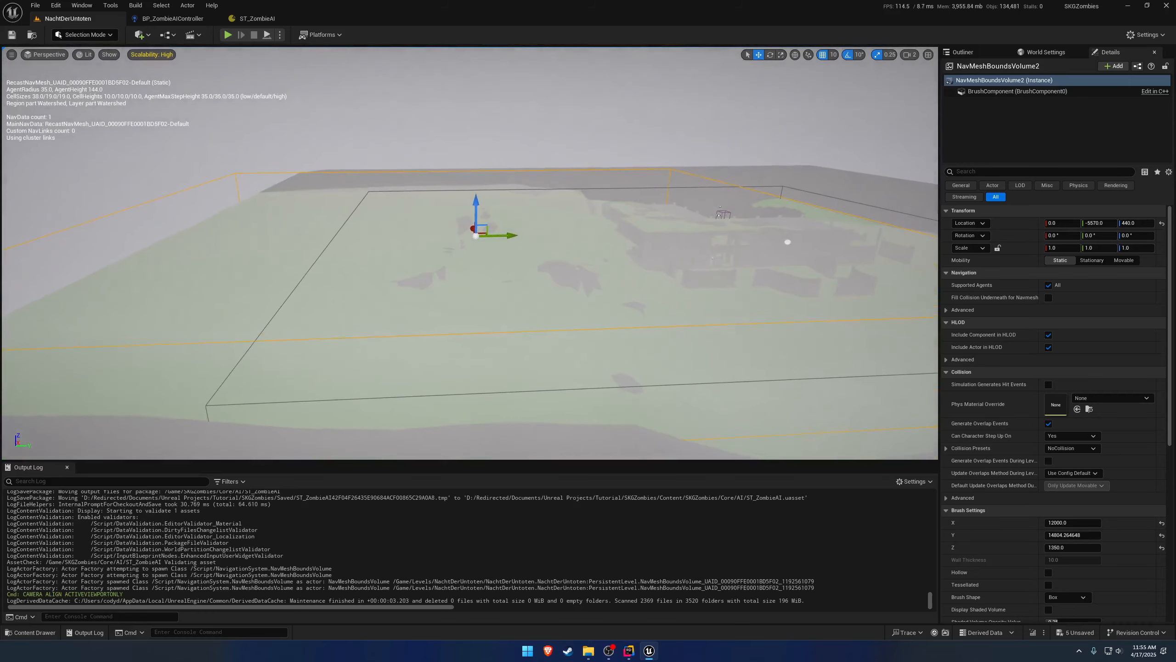
pyautogui.press('Delete')
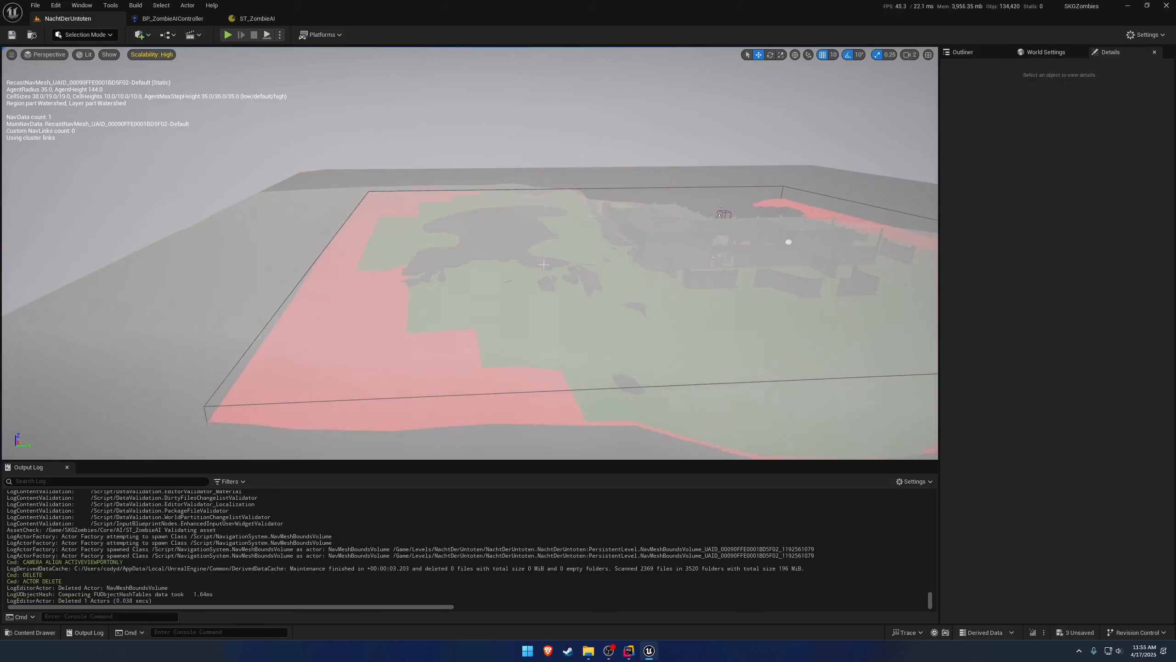
# Select the remaining NavMeshBoundsVolume, set its location Z to 0 and enlarge its brush Z size.
pyautogui.press('w')
pyautogui.moveTo(531, 264)
pyautogui.mouseDown(button='right')
pyautogui.moveTo(571, 263)
pyautogui.moveTo(539, 253)
pyautogui.mouseUp(button='right')
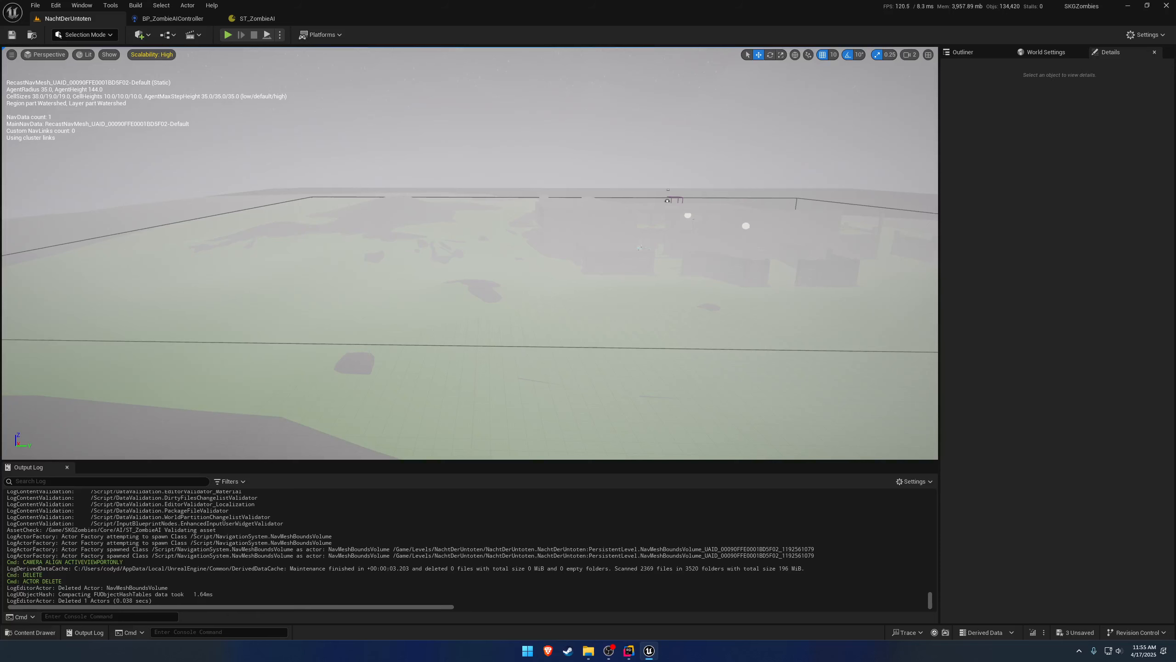
pyautogui.click(526, 346)
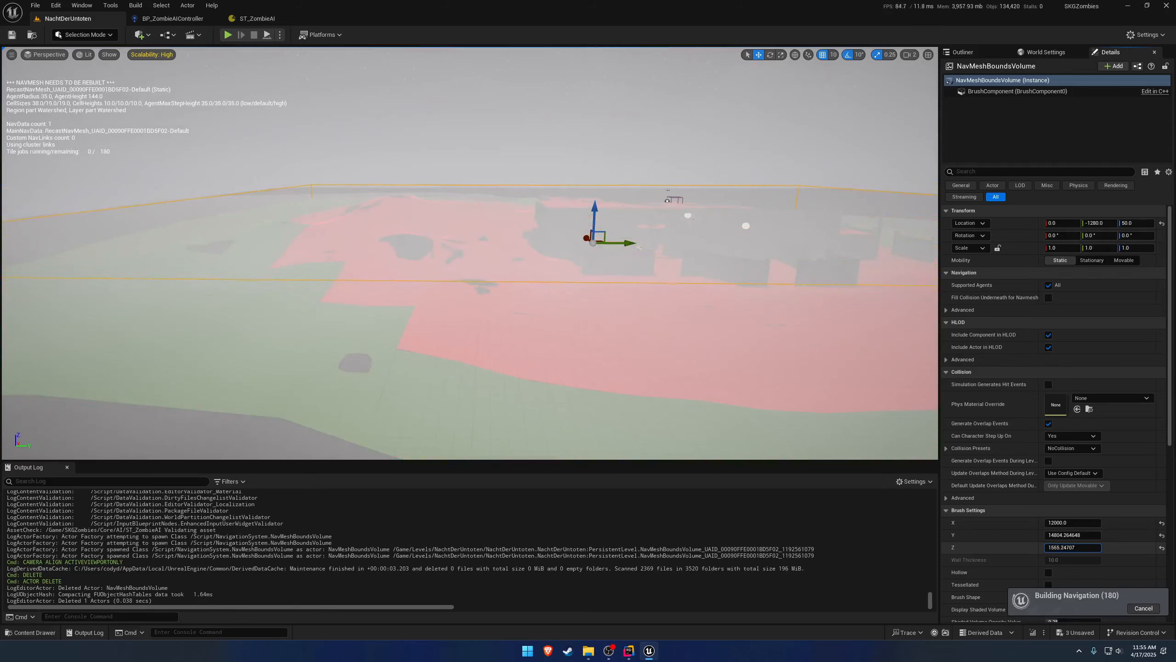
pyautogui.press('w')
pyautogui.moveTo(470, 253); pyautogui.dragTo(625, 296, button='right')
pyautogui.moveTo(654, 183); pyautogui.dragTo(428, 181, button='right')
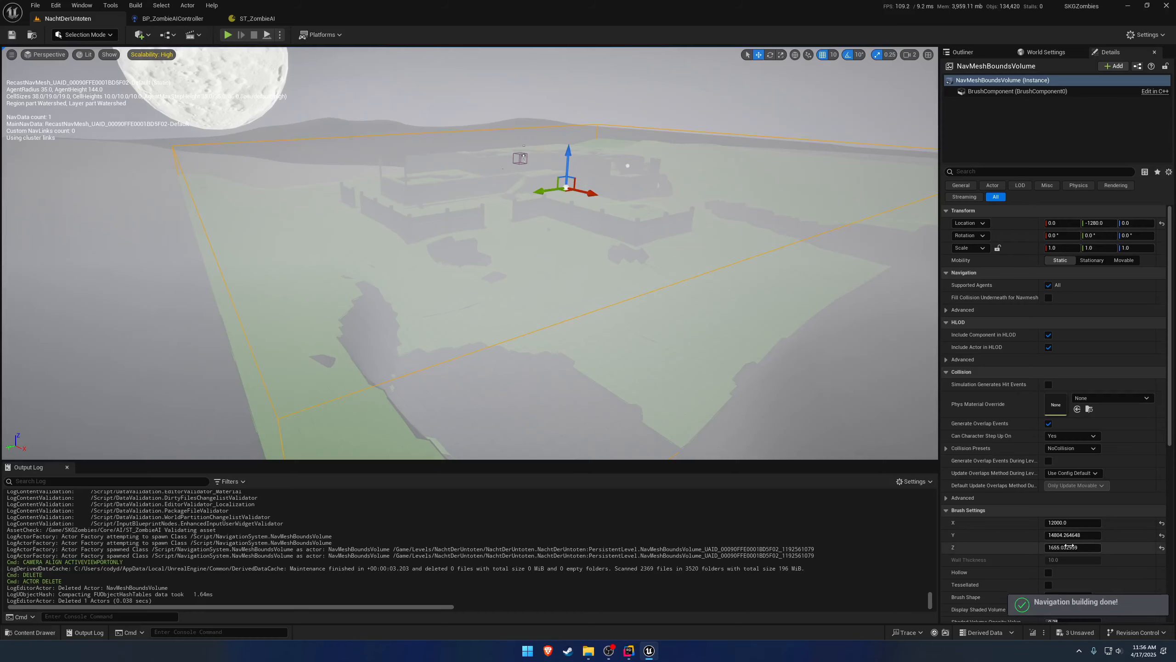
# Increase the volume's brush Z size to about 1722 to cover the hilltops.
pyautogui.moveTo(685, 324); pyautogui.dragTo(639, 325, button='right')
pyautogui.moveTo(784, 342)
pyautogui.mouseDown(button='right')
pyautogui.moveTo(785, 371)
pyautogui.moveTo(848, 236)
pyautogui.mouseUp(button='right')
pyautogui.press('w')
pyautogui.press('e')
pyautogui.press('q')
pyautogui.press('e')
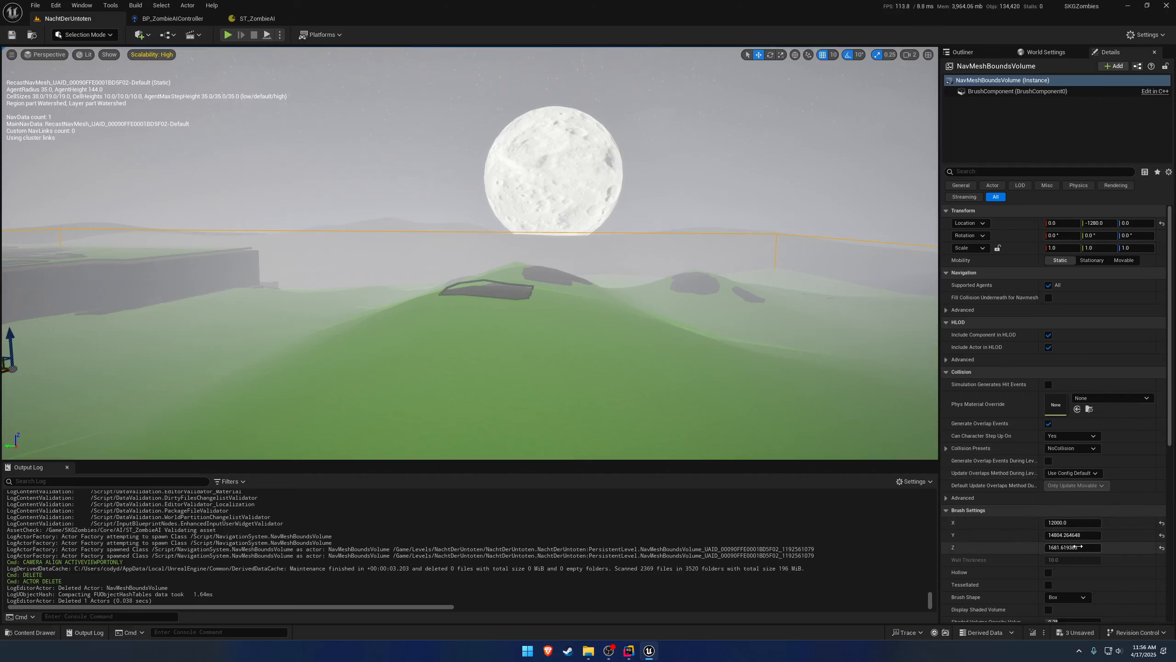
pyautogui.moveTo(1071, 547); pyautogui.dragTo(1081, 547)
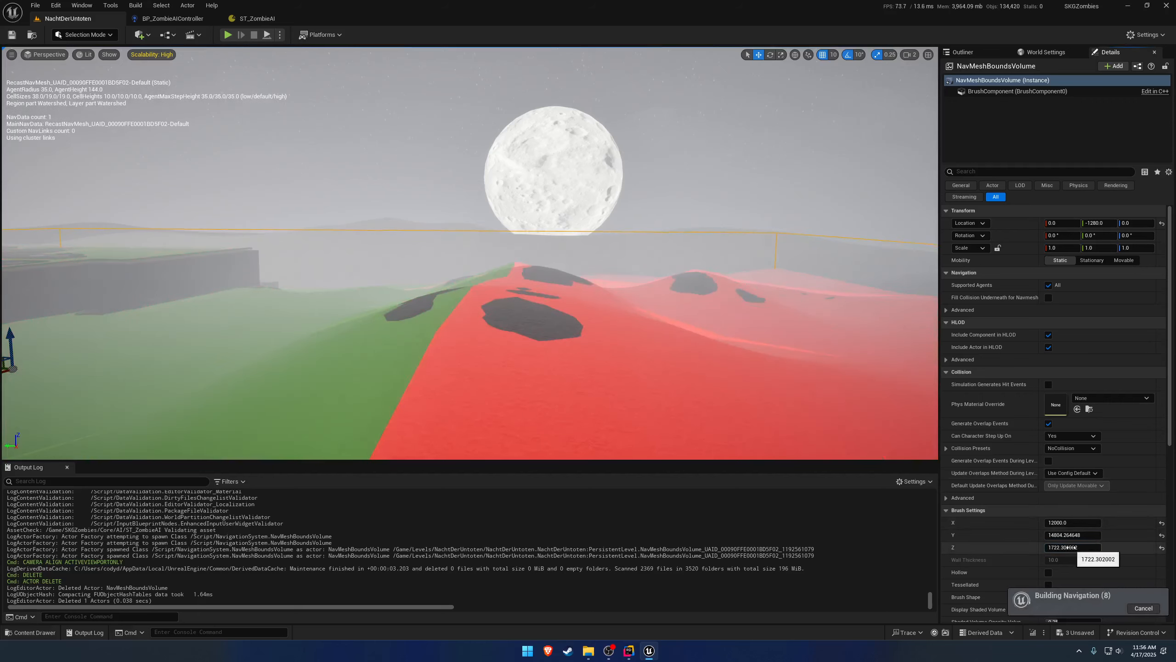
# Set the NavMeshBoundsVolume's brush size to 1800 in Z and 14800 in Y.
pyautogui.moveTo(834, 371)
pyautogui.mouseDown(button='right')
pyautogui.moveTo(685, 440)
pyautogui.moveTo(579, 417)
pyautogui.moveTo(556, 431)
pyautogui.moveTo(426, 401)
pyautogui.moveTo(514, 410)
pyautogui.moveTo(541, 457)
pyautogui.moveTo(649, 408)
pyautogui.moveTo(880, 412)
pyautogui.mouseUp(button='right')
pyautogui.press('e')
pyautogui.press('w')
pyautogui.press('w')
pyautogui.press('w')
pyautogui.press('w')
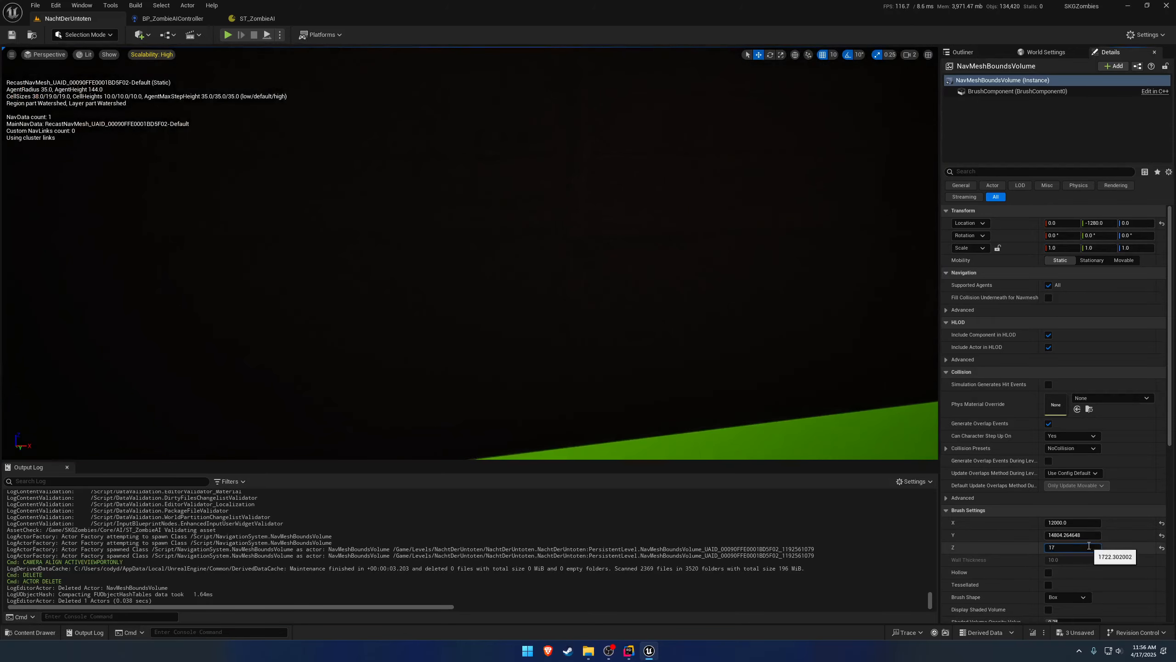
pyautogui.press('Return')
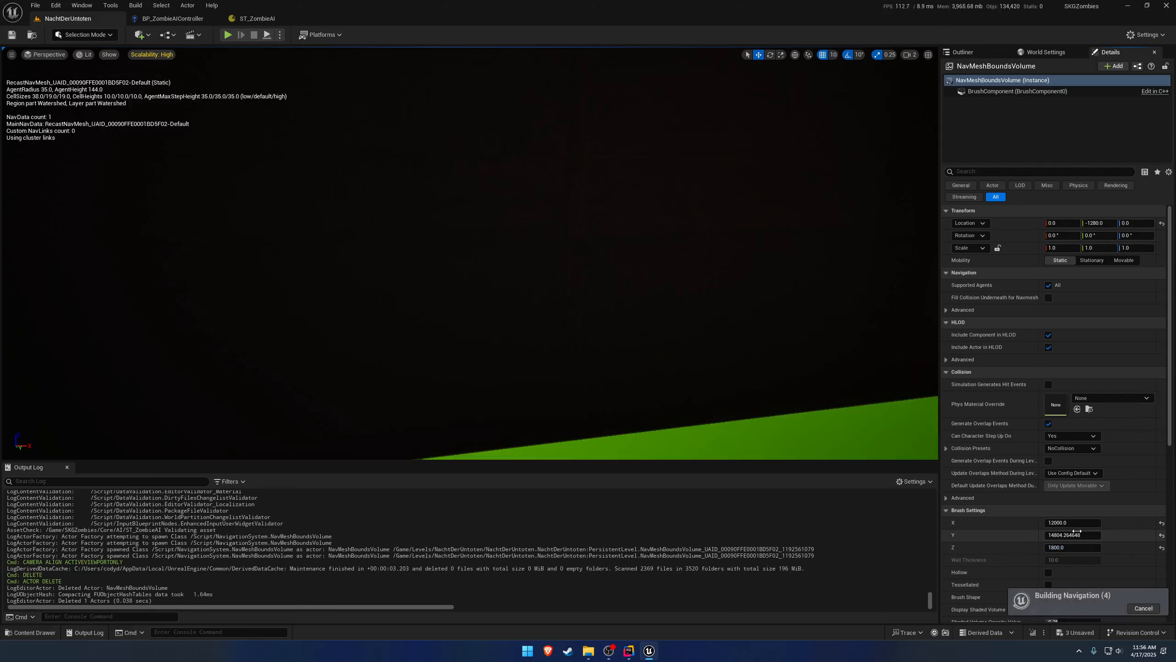
pyautogui.click(1082, 531)
pyautogui.write('1480')
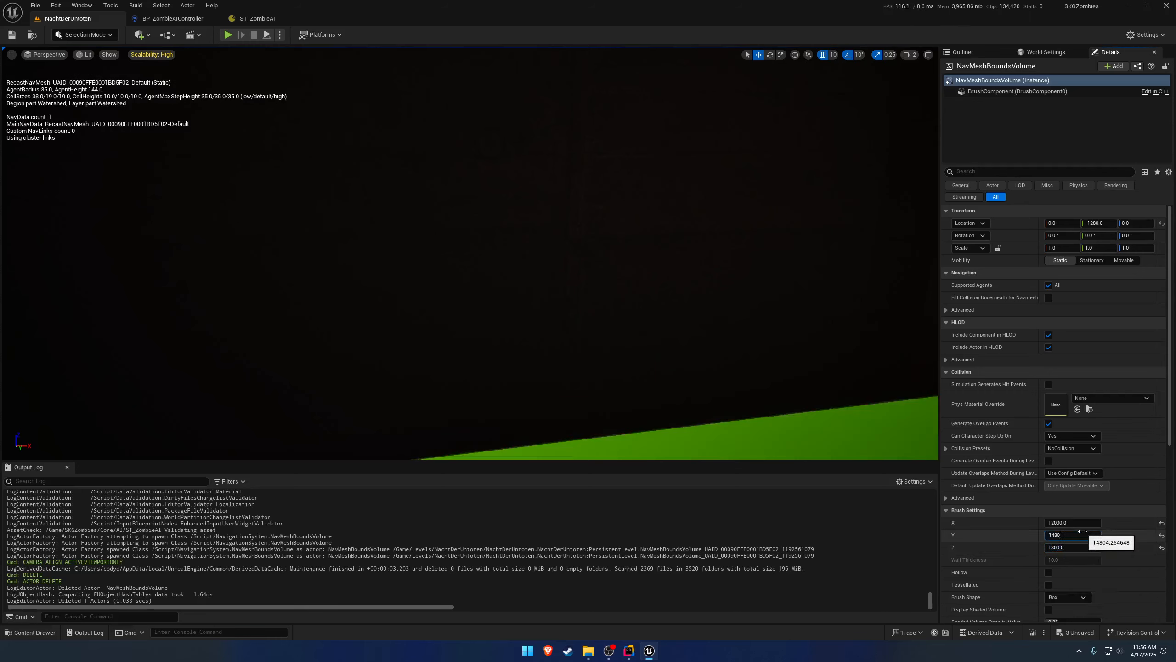
pyautogui.write('0')
pyautogui.press('Return')
# Check the volume's coverage from above the building, deselect the volume and save all levels and assets.
pyautogui.press('s')
pyautogui.moveTo(822, 404); pyautogui.dragTo(908, 435, button='right')
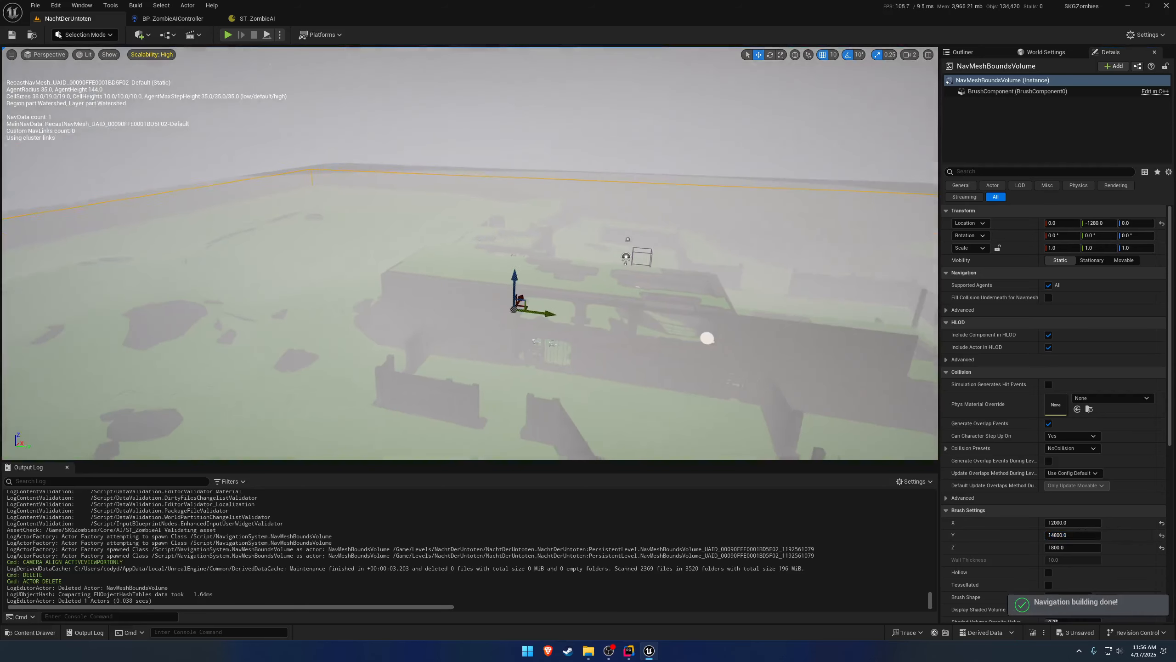
pyautogui.press('Escape')
pyautogui.click(36, 6)
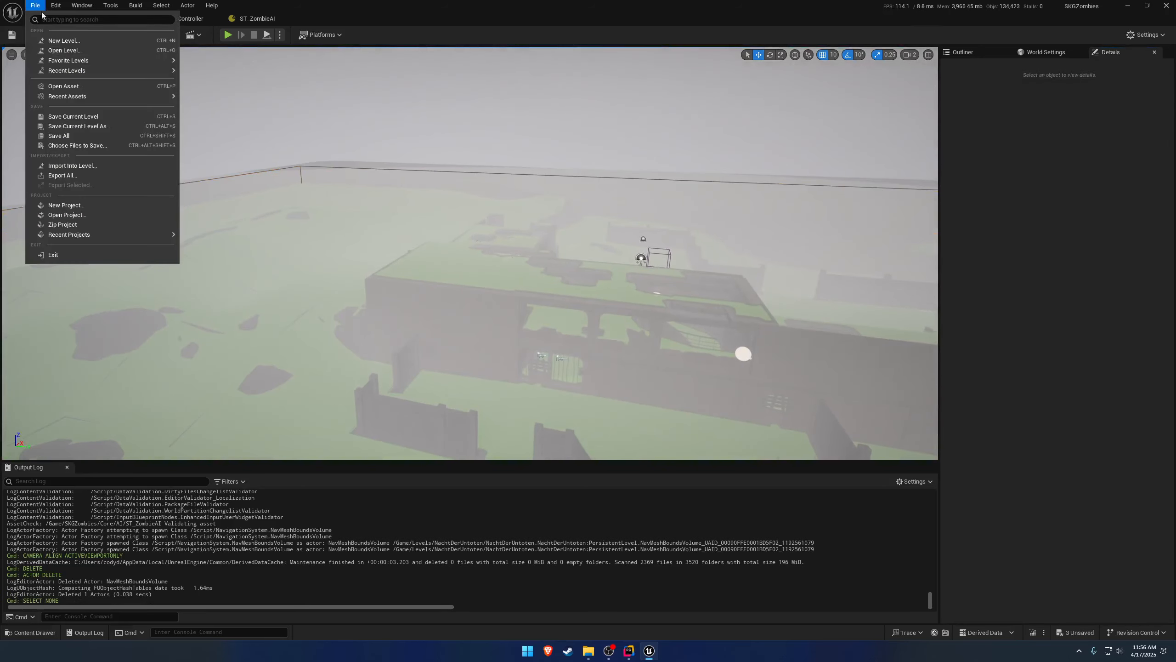
pyautogui.click(79, 140)
# Inspect the navigation mesh inside the building and turn off its display in the viewport.
pyautogui.scroll(8, 400, 237)
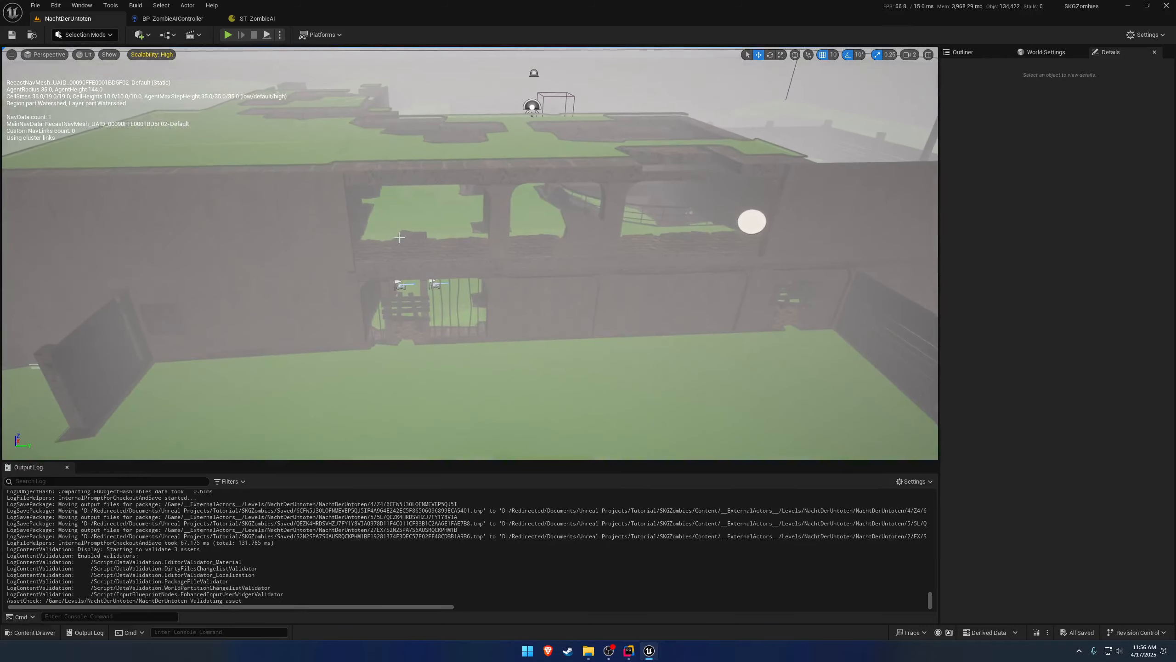
pyautogui.press('Escape')
pyautogui.moveTo(399, 237); pyautogui.dragTo(453, 242, button='right')
pyautogui.press('w')
pyautogui.scroll(-3, 352, 297)
pyautogui.press('w')
pyautogui.press('s')
pyautogui.press('p')
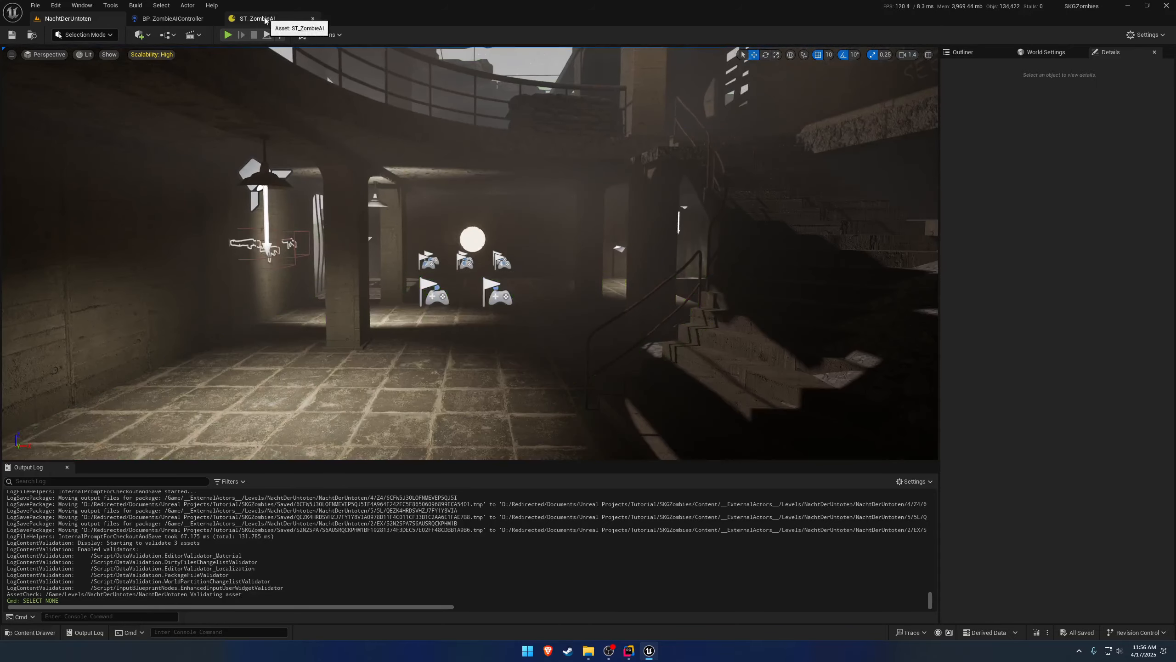
# Check the state tree assigned to StateTreeAI in BP_ZombieAIController, and return to ST_ZombieAI.
pyautogui.click(183, 20)
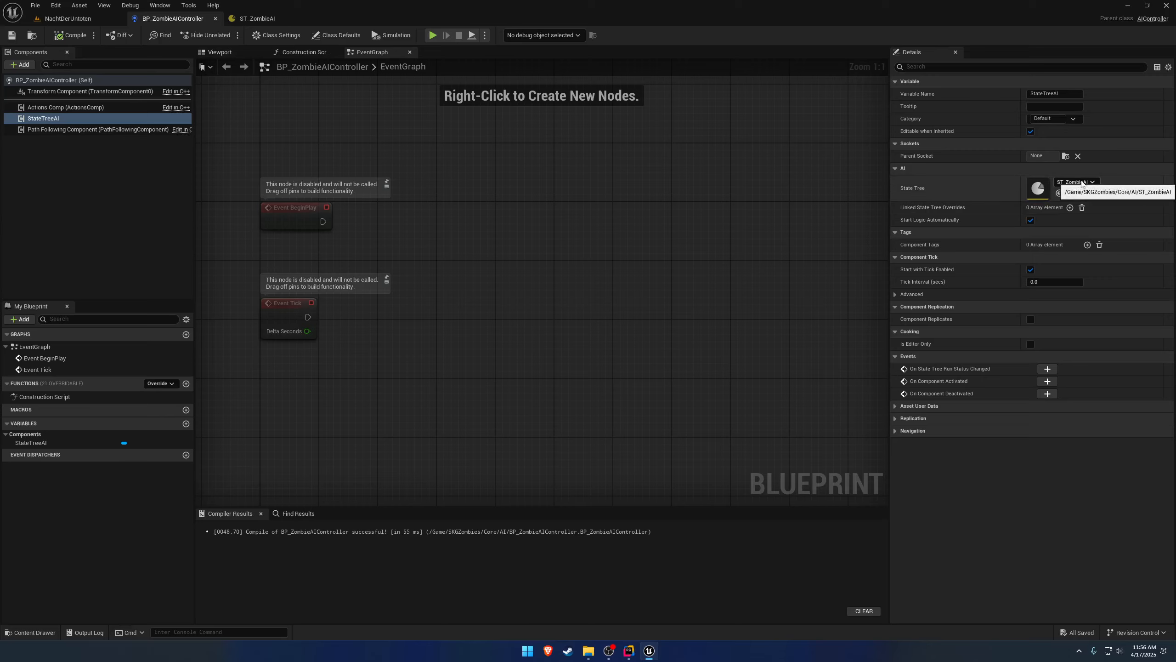
pyautogui.click(267, 21)
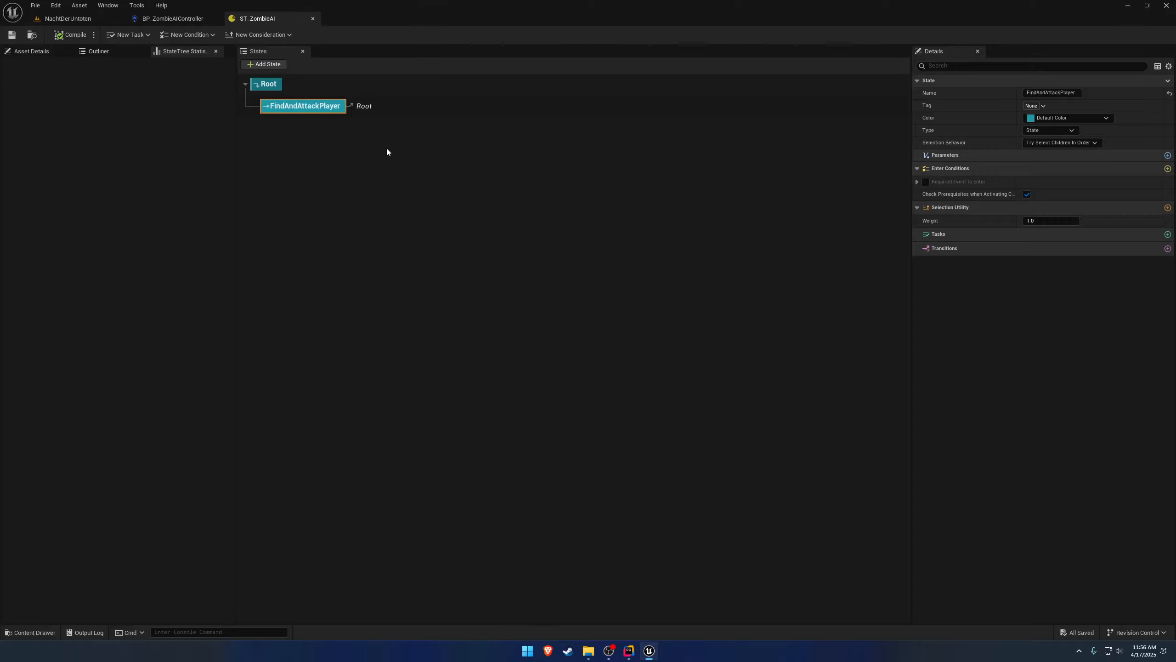
# Create a new StateTree asset in the Core/AI folder using the StateTreeAIComponentSchema.
pyautogui.hotkey('ctrl', 'space')
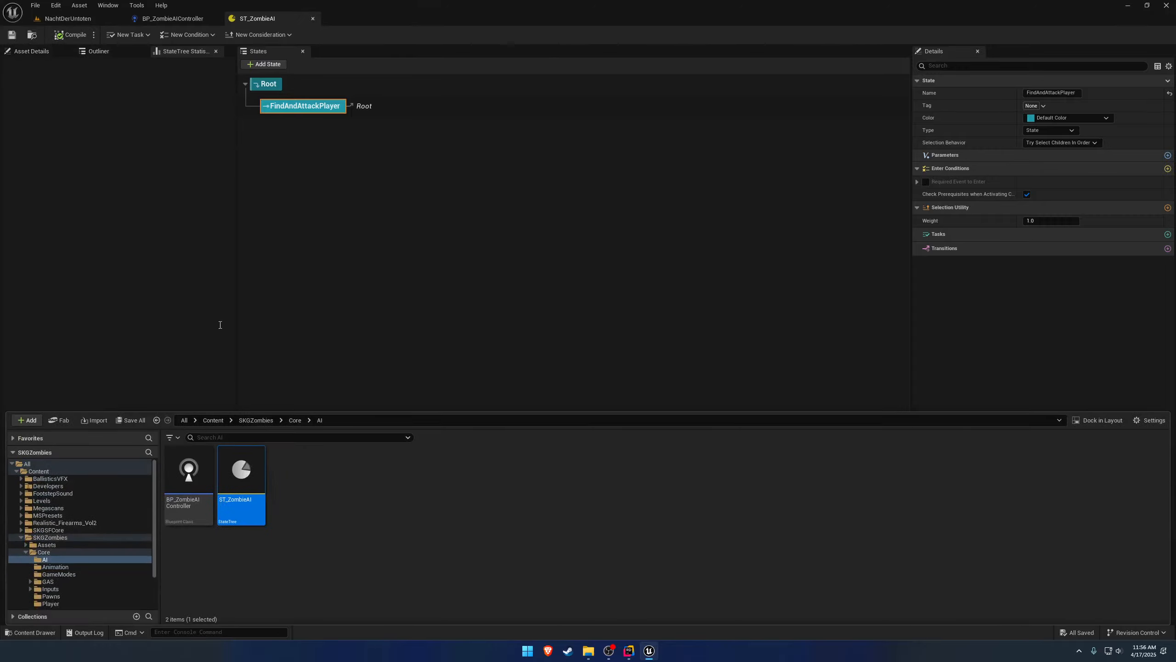
pyautogui.rightClick(316, 483)
pyautogui.moveTo(399, 283)
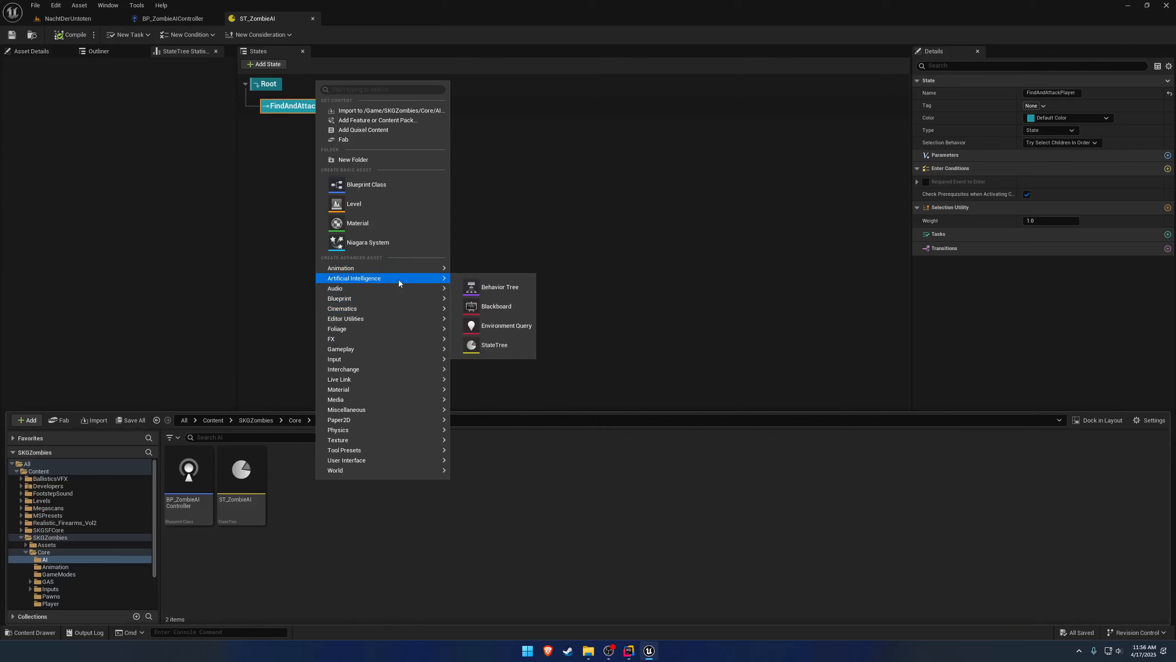
pyautogui.click(493, 346)
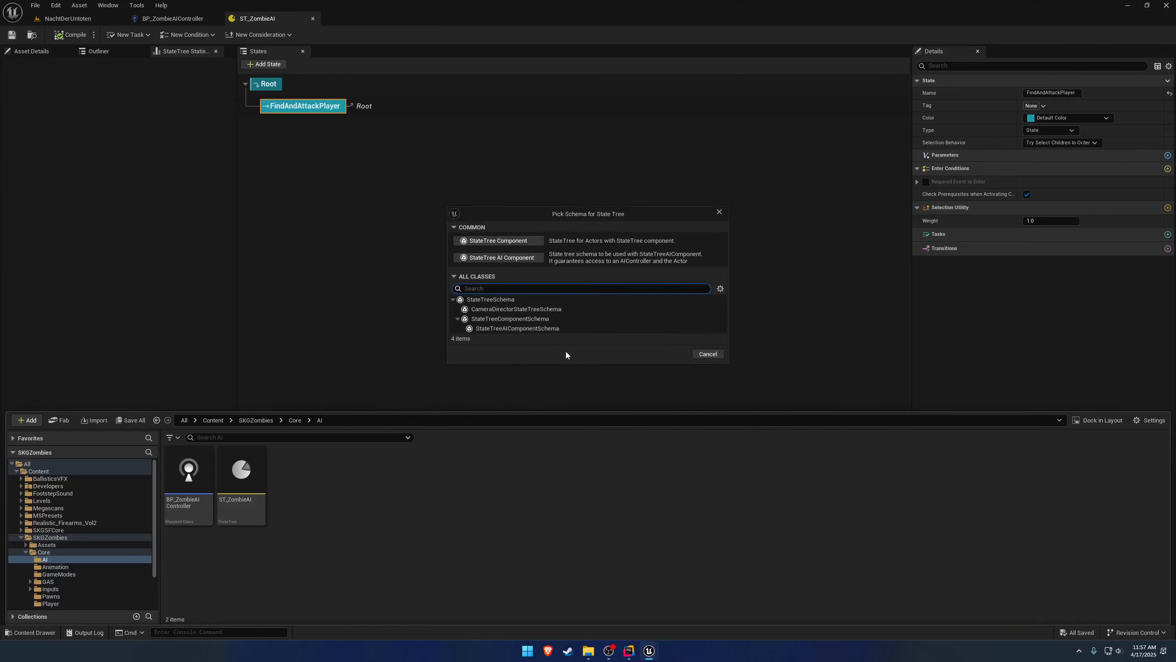
pyautogui.click(517, 328)
pyautogui.click(673, 353)
# Name the new state tree asset ST_ZombieFindAndAttackPlayer and return to the ST_ZombieAI states.
pyautogui.write('ST')
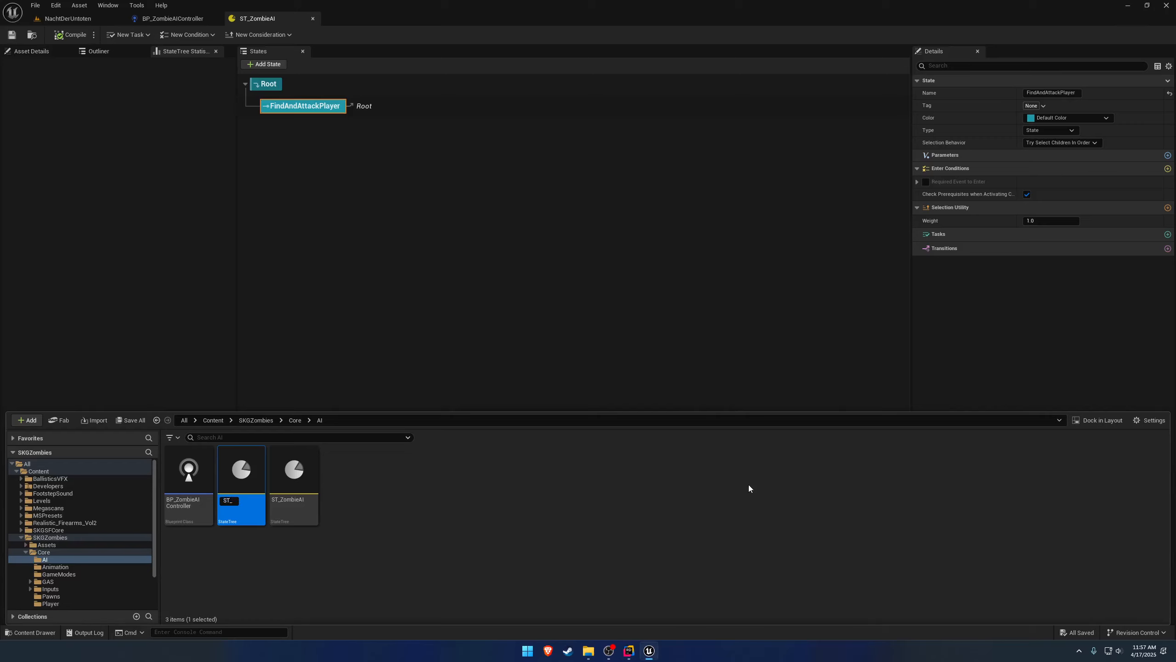
pyautogui.write('_ZombieFindAndA')
pyautogui.write('ttackPlayer')
pyautogui.press('Return')
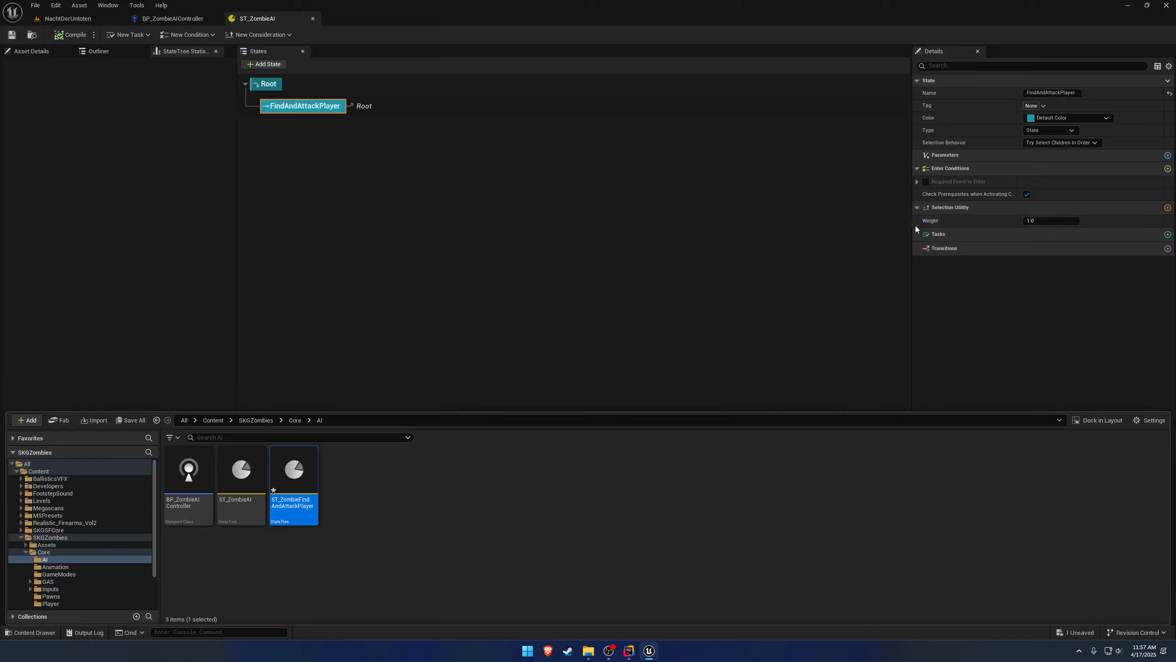
pyautogui.click(413, 113)
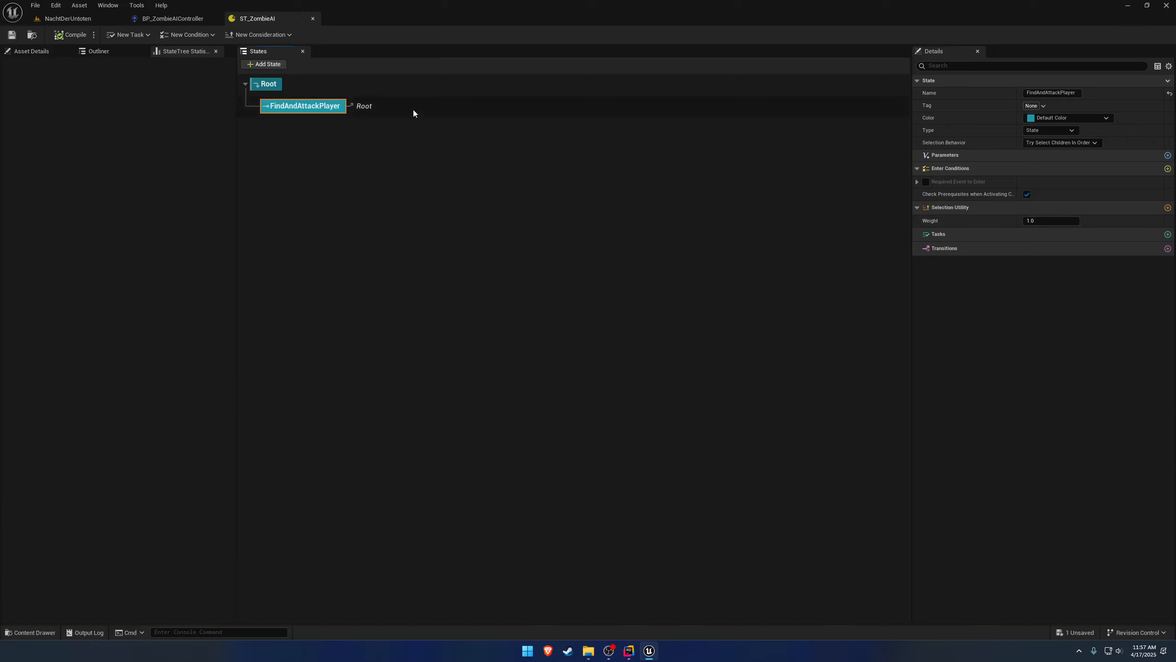